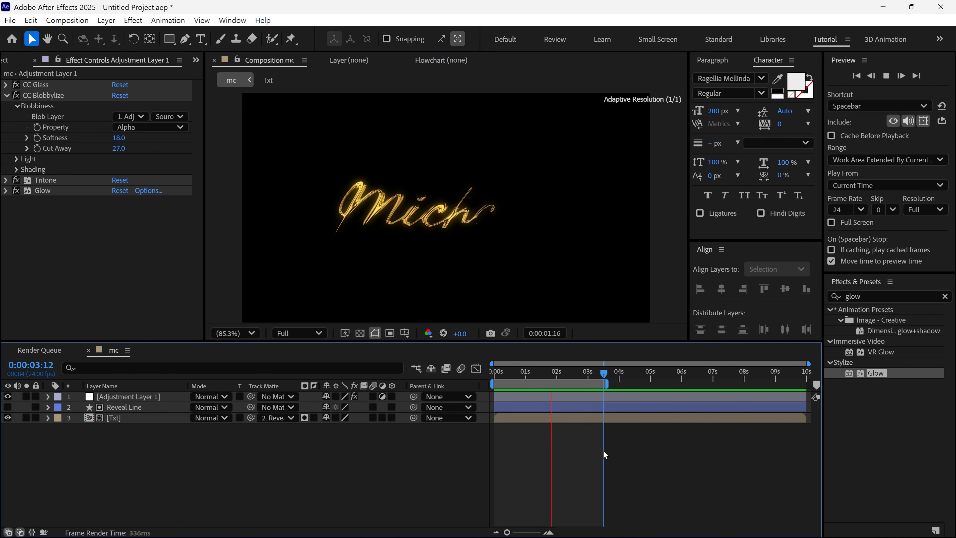
key("space")
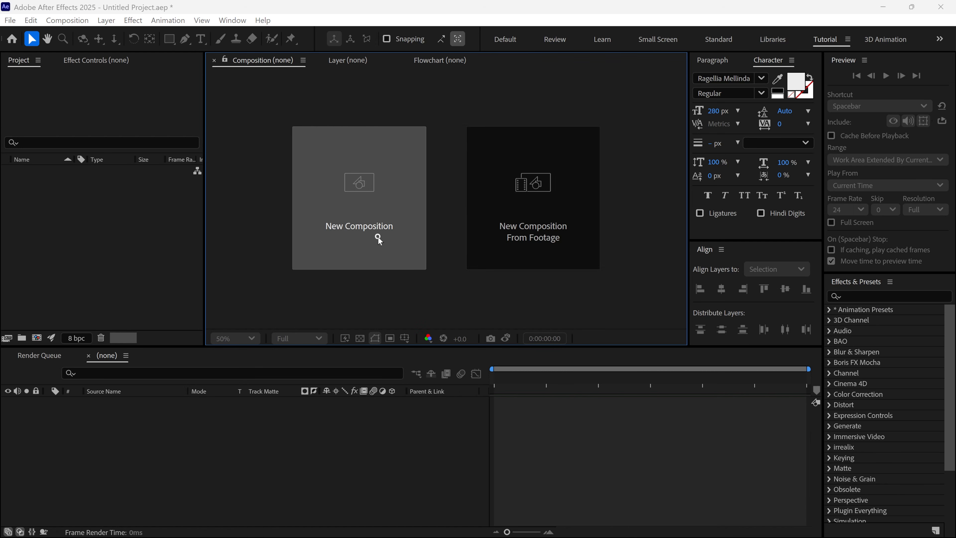
Step: Create a 1920 x 1080 composition named mc at 24 fps with a duration of 10 seconds
left_click(378, 237)
type("mc")
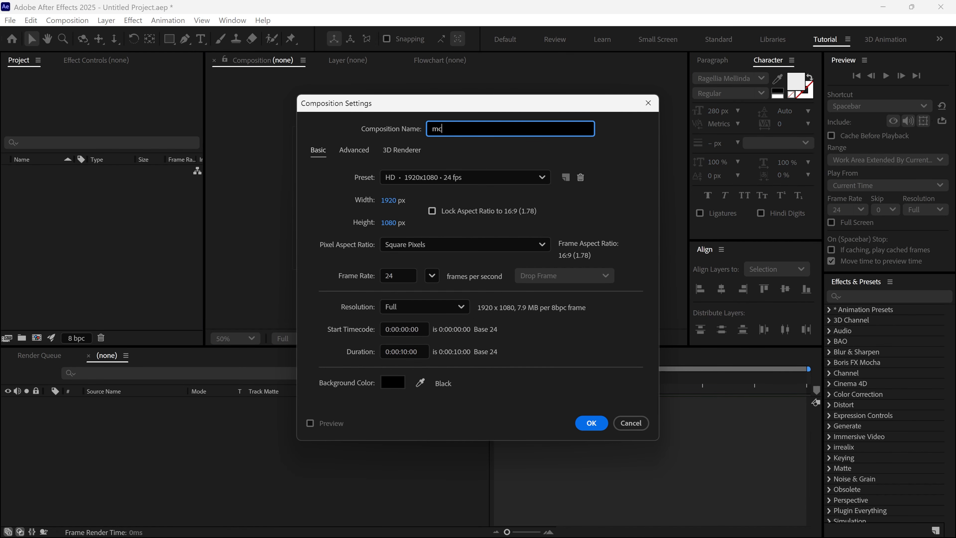
left_click(416, 279)
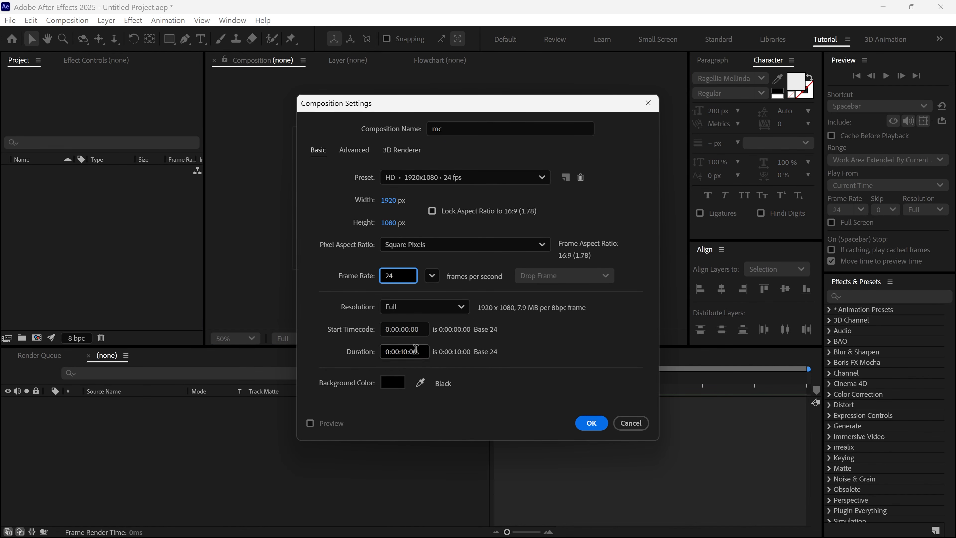
left_click(589, 422)
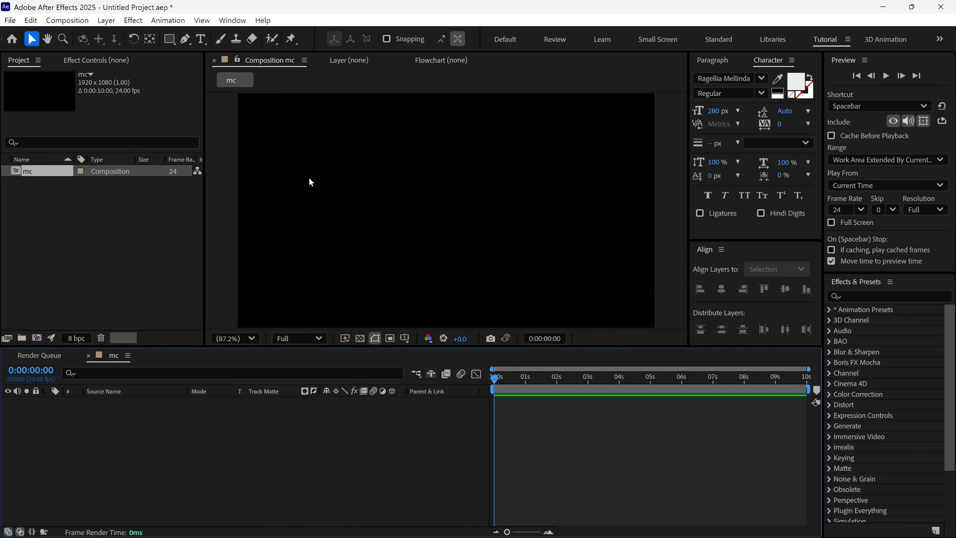
Step: Add a text layer containing the person's first name and center it in the composition
left_click(201, 39)
left_click(341, 234)
type("Mi")
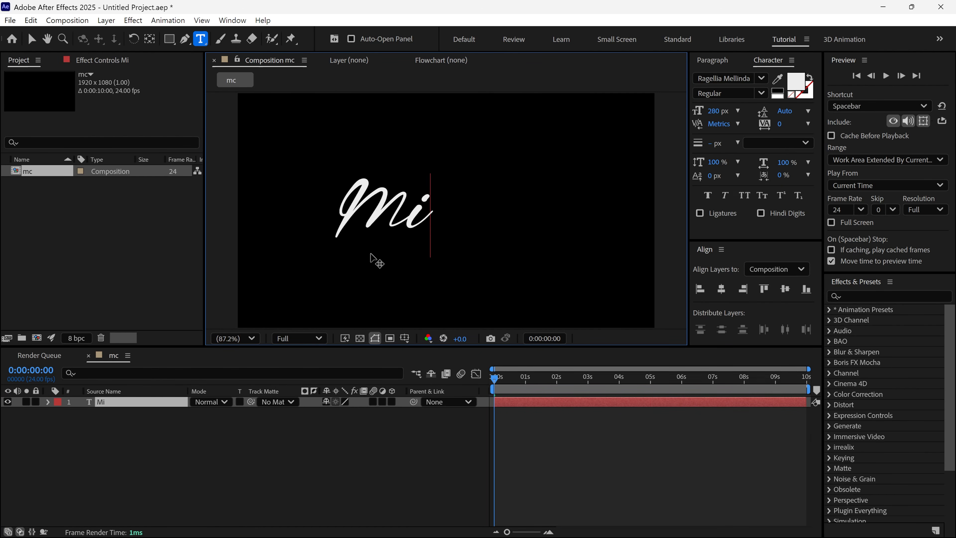
type("chael")
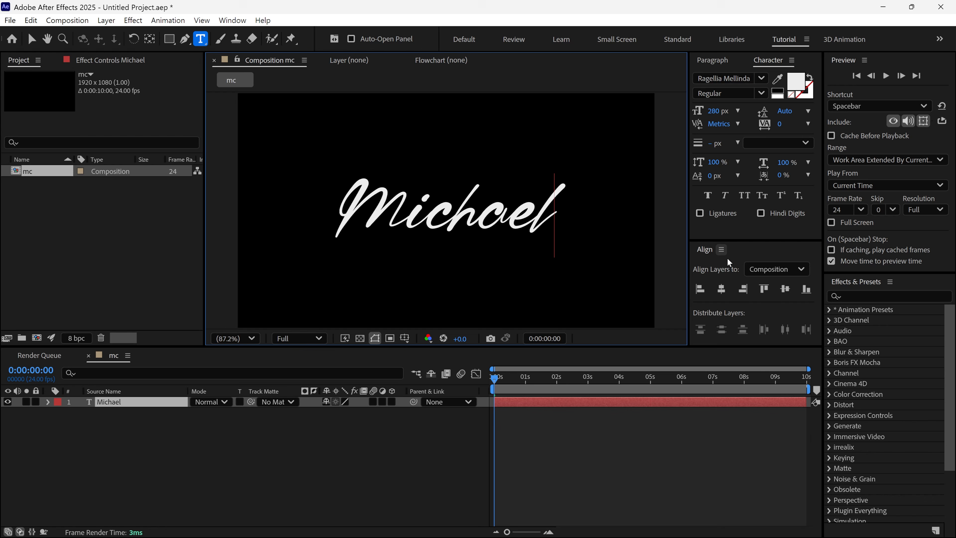
left_click(606, 450)
left_click(785, 288)
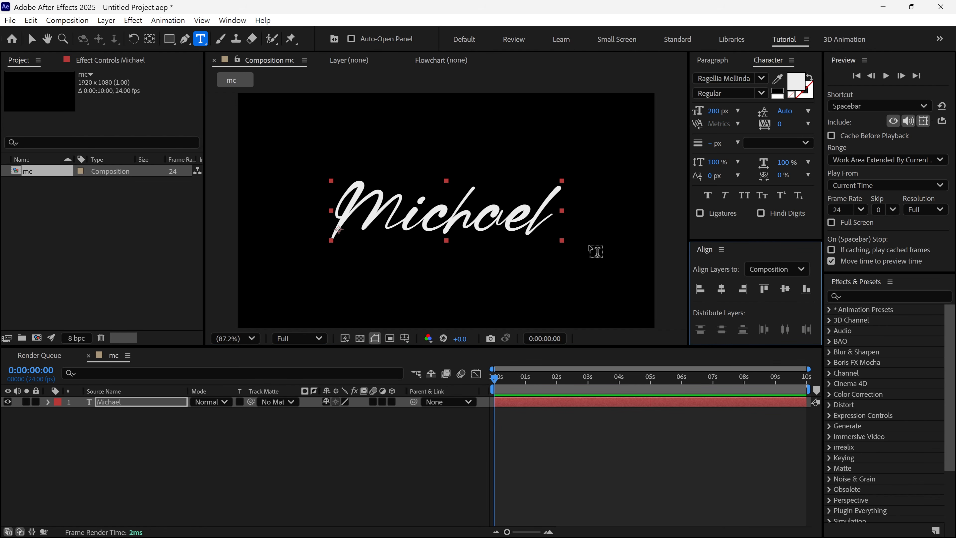
Step: Pre-compose the text layer as Txt with all attributes moved into the new composition, and lock the Txt layer
key("v")
right_click(458, 221)
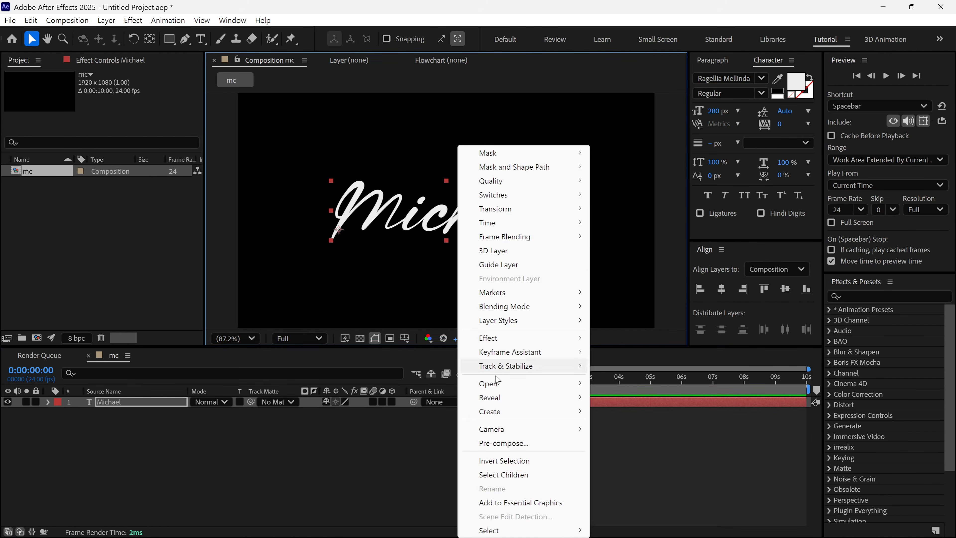
left_click(493, 443)
type("Txt")
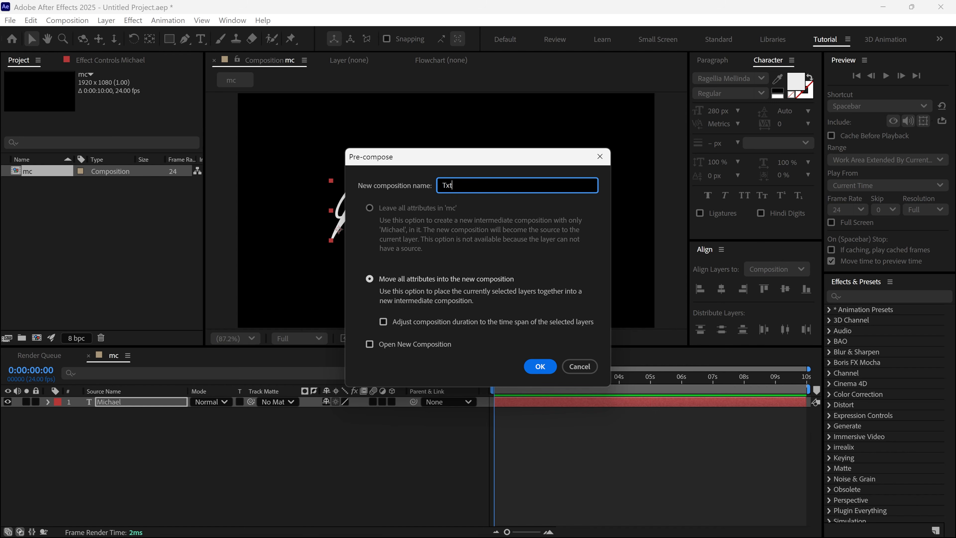
left_click(540, 366)
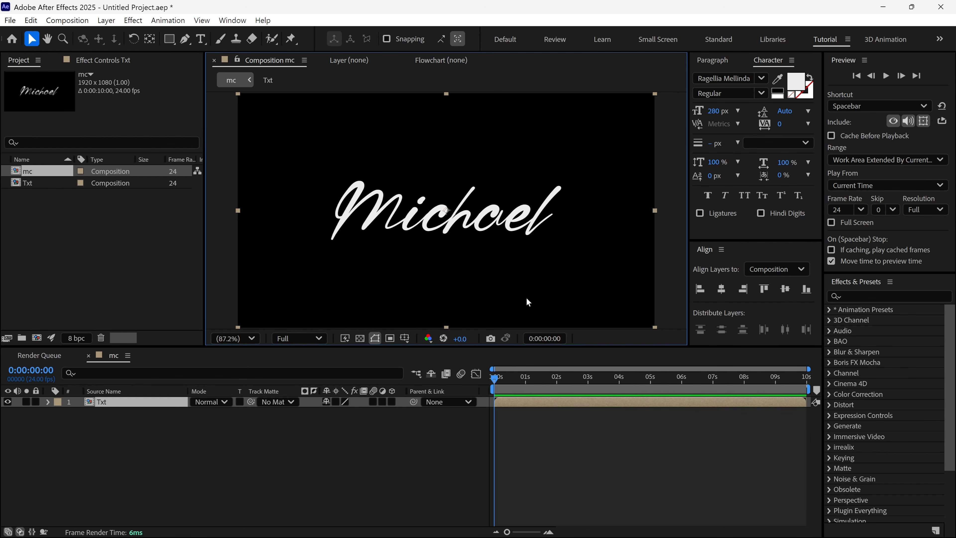
left_click(36, 402)
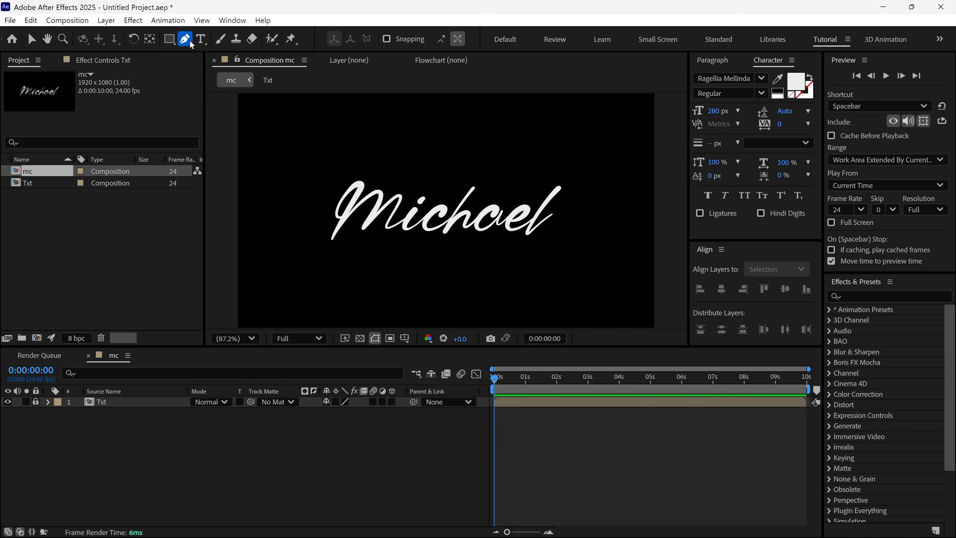
Step: Set up the Pen tool with no fill and a solid color stroke
left_click(67, 17)
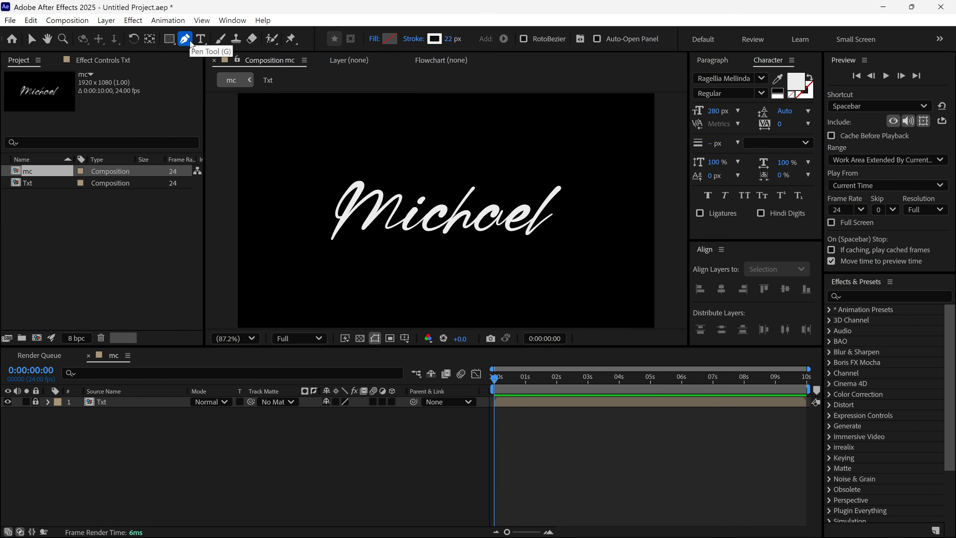
left_click(374, 38)
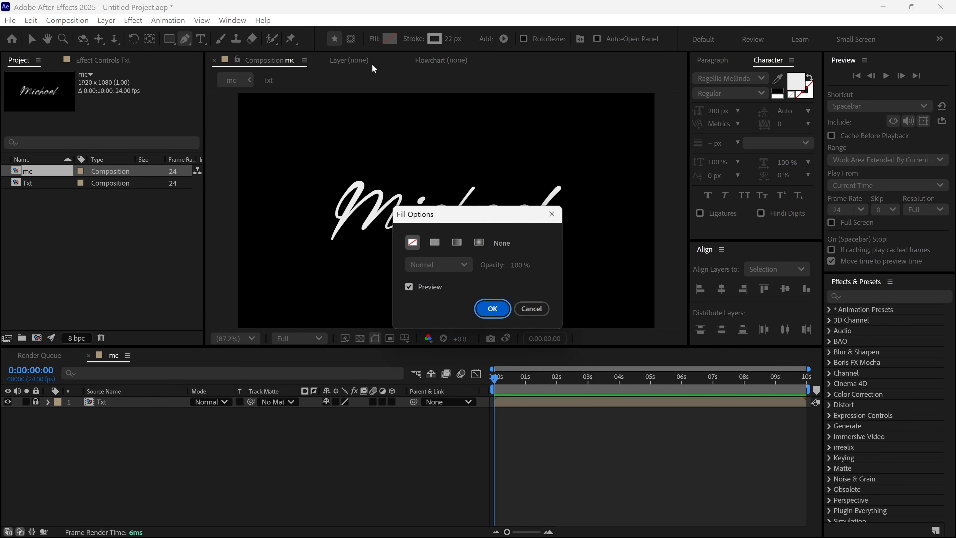
left_click(497, 311)
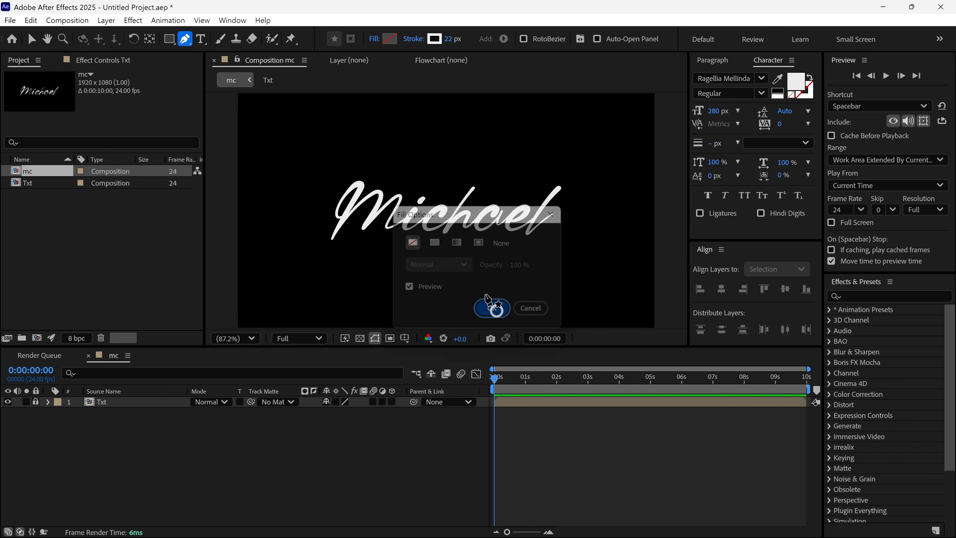
left_click(414, 39)
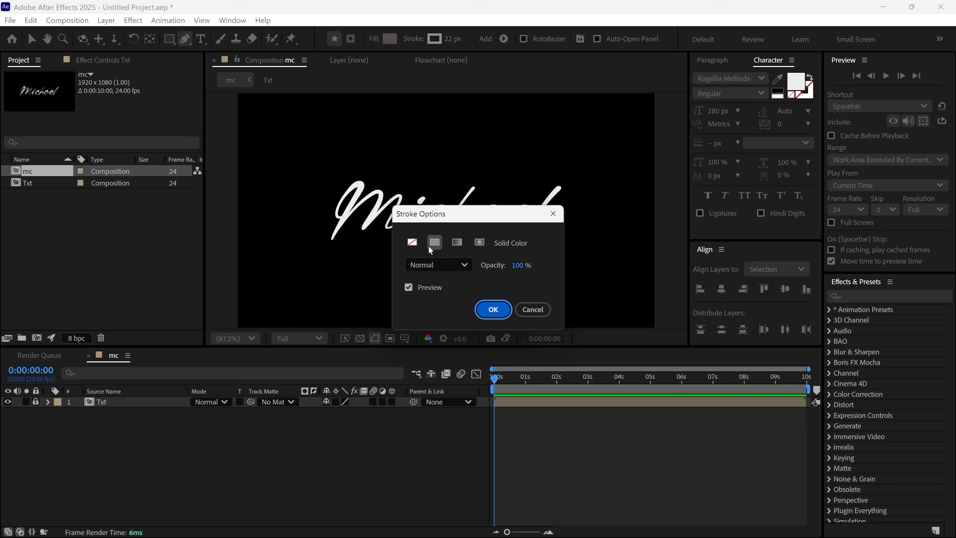
left_click(494, 310)
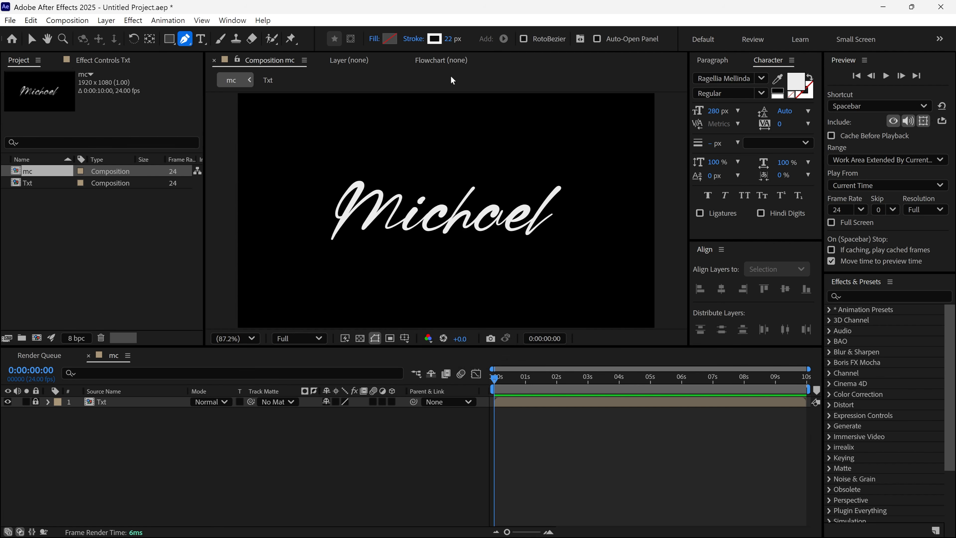
Step: Set the Pen tool's stroke width to 10 px and its stroke color to red
left_click(449, 40)
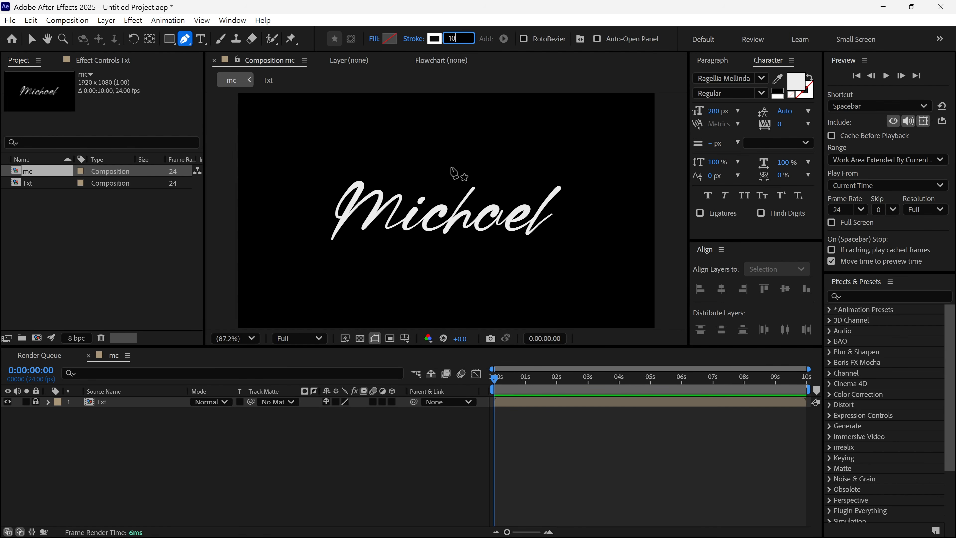
key("Return")
left_click(434, 39)
left_click(487, 209)
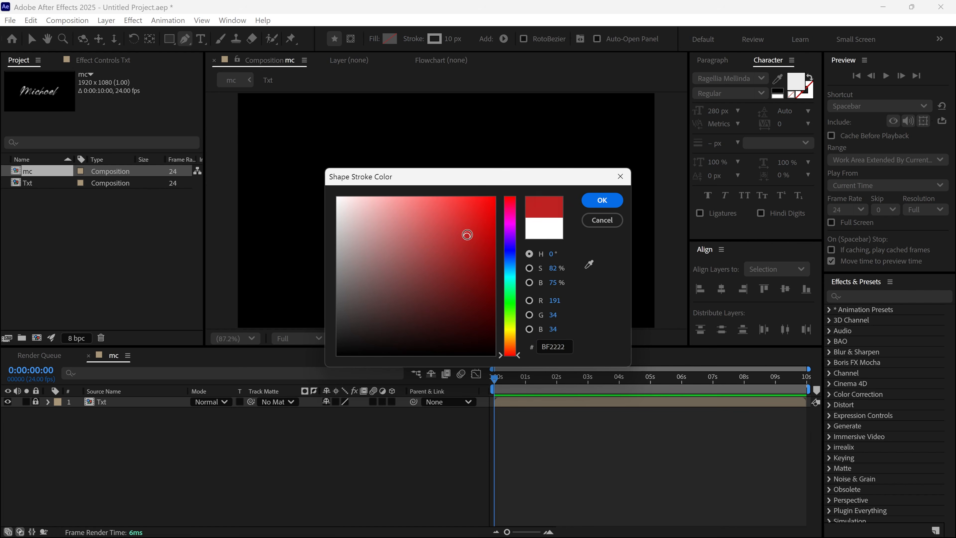
left_click(603, 201)
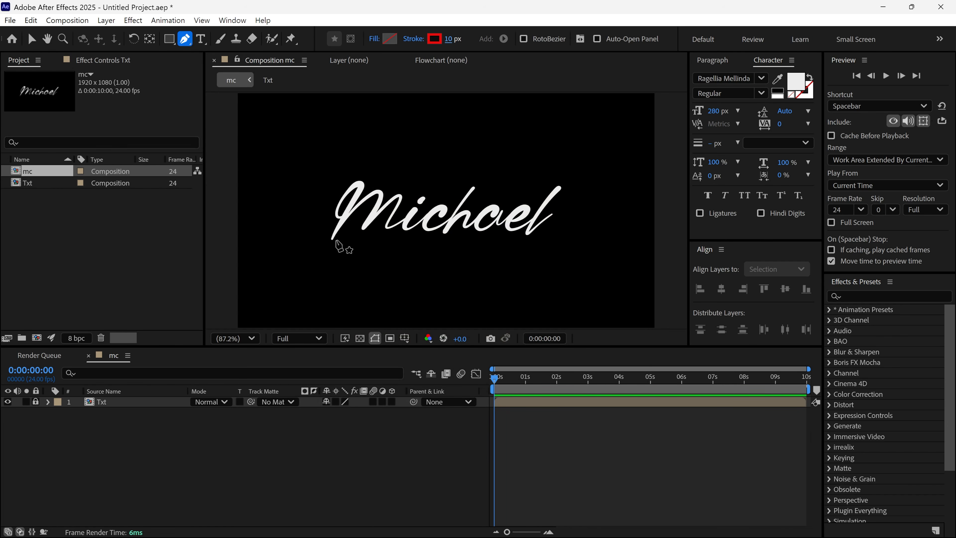
Step: Trace the capital first letter of the text with a curved Pen tool path, starting at its left loop
key("grave")
scroll(228, 327, "up", 1)
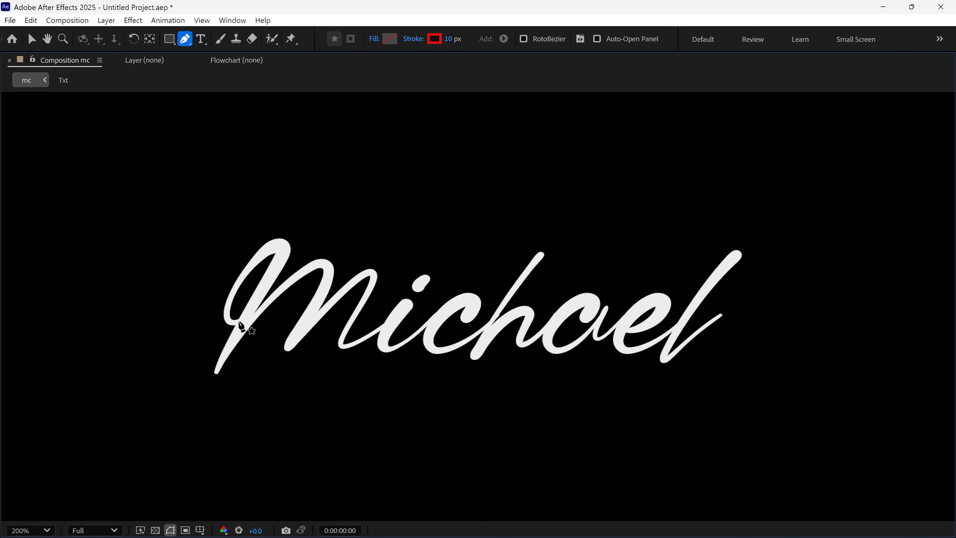
left_click_drag(238, 321, 240, 280)
left_click_drag(228, 300, 217, 317)
left_click_drag(278, 247, 288, 252)
left_click_drag(216, 373, 214, 382)
left_click_drag(324, 265, 346, 277)
left_click_drag(288, 347, 283, 352)
key("ctrl+z")
left_click_drag(373, 274, 380, 282)
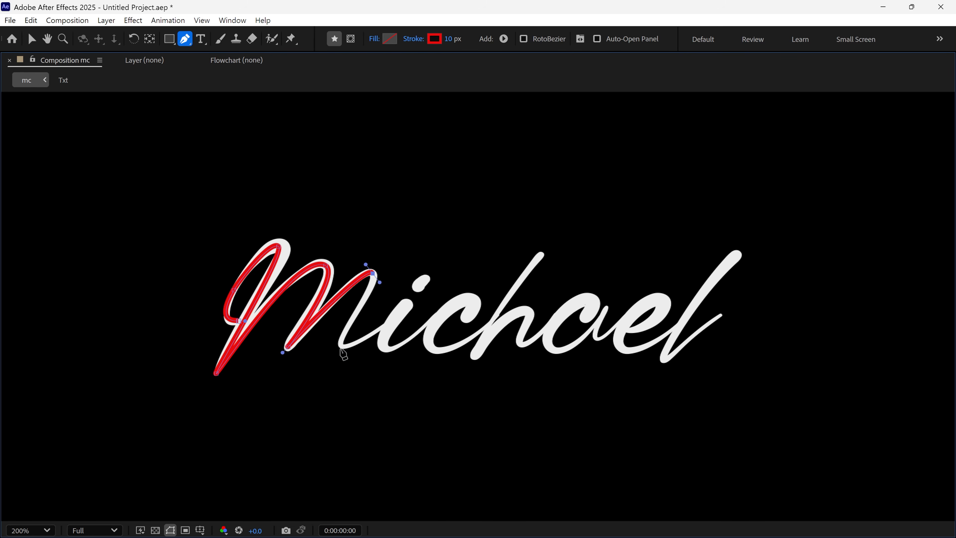
left_click_drag(341, 346, 346, 348)
Step: Extend the pen path over the second letter, up through its dot and back down to its base
scroll(355, 342, "up", 1)
left_click_drag(243, 377, 487, 308)
left_click_drag(533, 278, 545, 269)
key("ctrl+z")
left_click(533, 279)
left_click_drag(624, 173, 613, 186)
left_click_drag(537, 321, 550, 328)
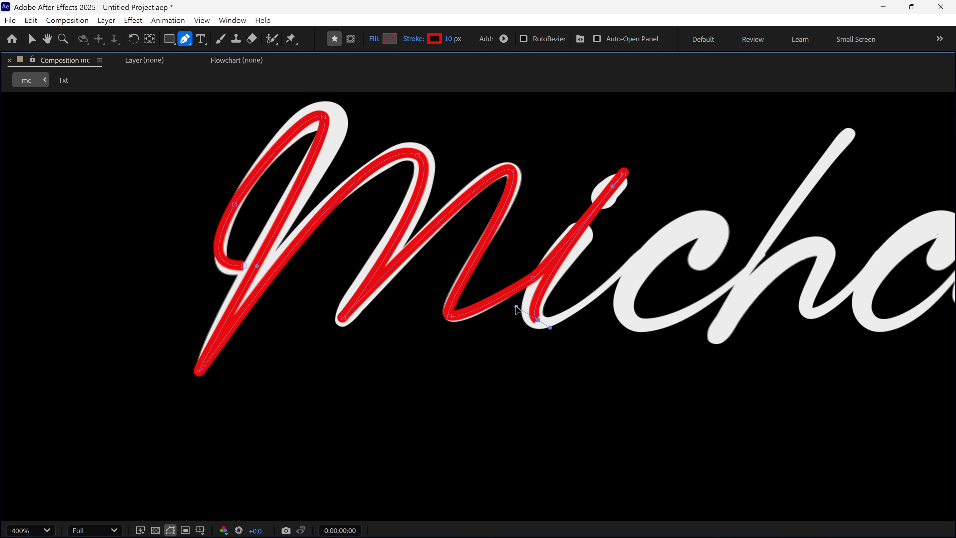
Step: Extend the pen path around the curve of the third letter to its base
left_click_drag(629, 264, 644, 248)
left_click(702, 257)
left_click_drag(709, 227, 681, 232)
left_click_drag(717, 220, 731, 215)
left_click_drag(625, 304, 618, 319)
left_click_drag(664, 322, 671, 319)
Step: Continue the pen path through the remaining letters and finish it at the end of the last letter's tail
left_click_drag(657, 325, 552, 327)
left_click(761, 124)
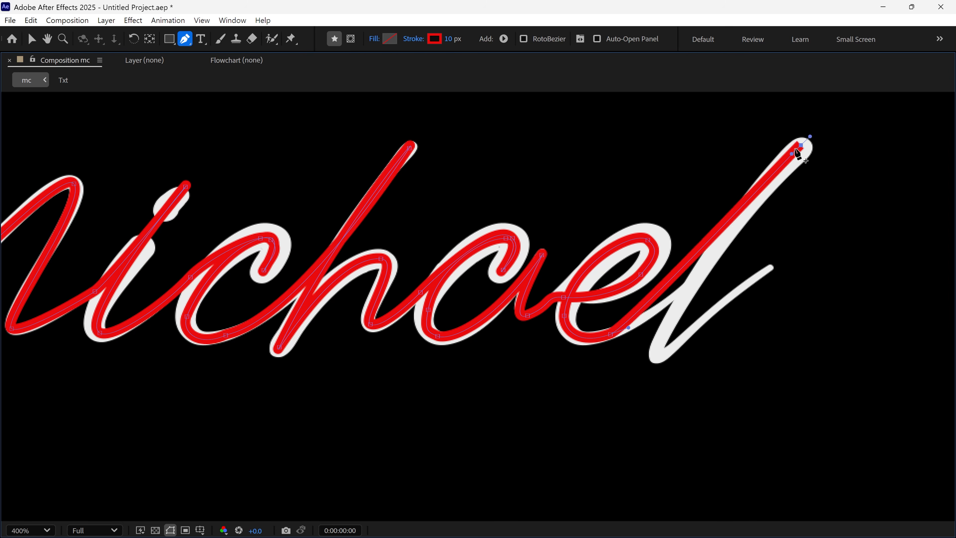
left_click_drag(801, 145, 809, 135)
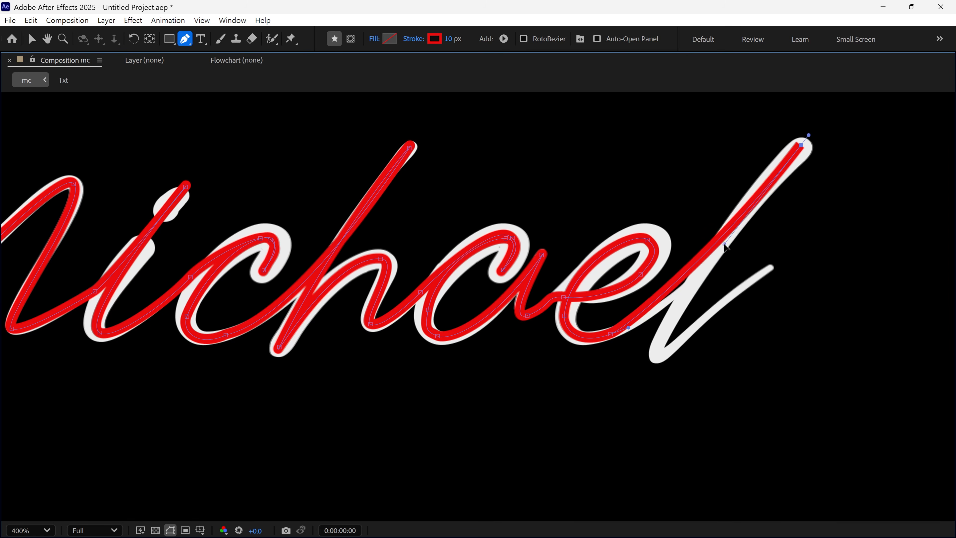
left_click_drag(725, 244, 762, 193)
left_click_drag(673, 281, 680, 292)
left_click_drag(649, 321, 680, 279)
left_click(801, 145)
left_click_drag(702, 320, 675, 369)
left_click_drag(776, 264, 783, 261)
key("shift+slash")
key("v")
key("grave")
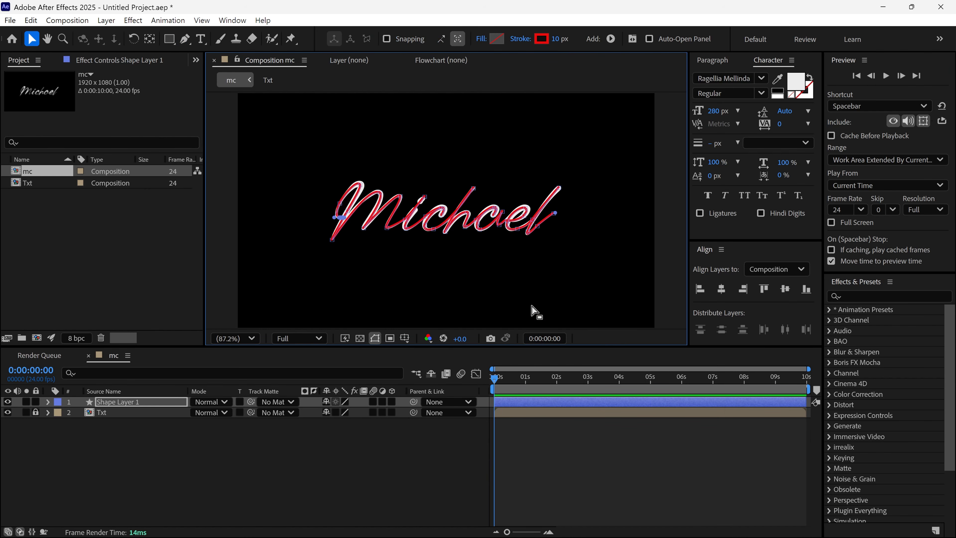
Step: Rename the traced shape layer to Reveal Line
left_click(154, 406)
key("Return")
type("Reveal")
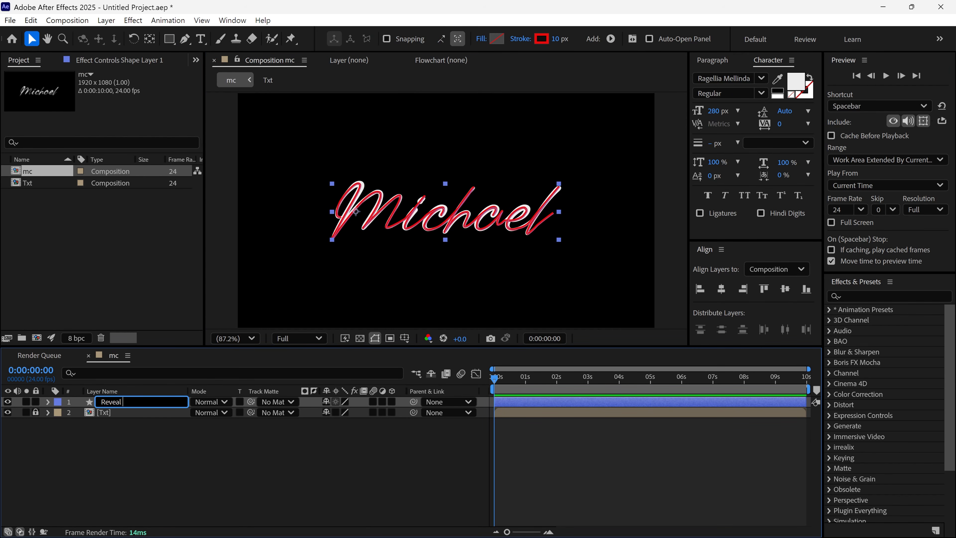
type(" Line")
key("Return")
Step: Filter the layer properties for "cap" and set the Line Join of Reveal Line's Stroke 1 to Round Join
left_click(122, 373)
type("cap")
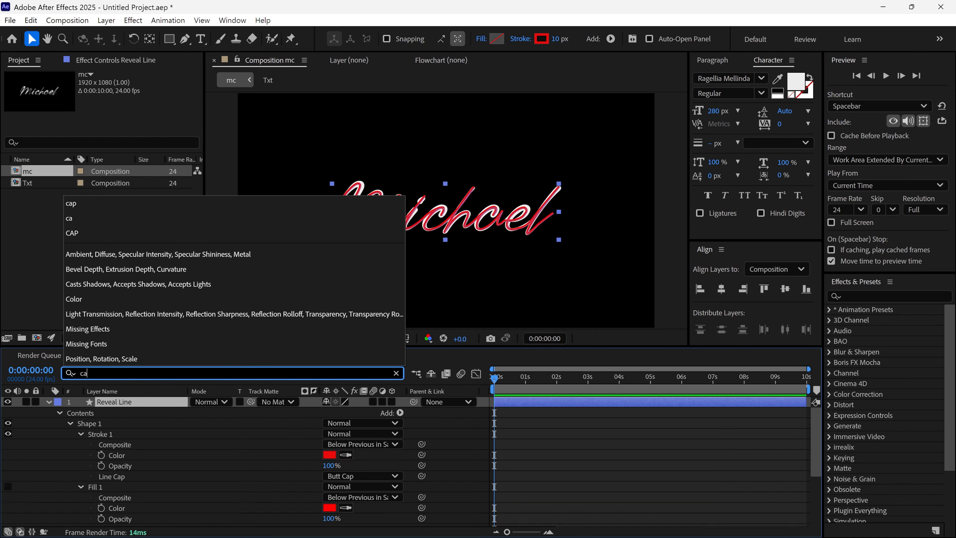
left_click(81, 434)
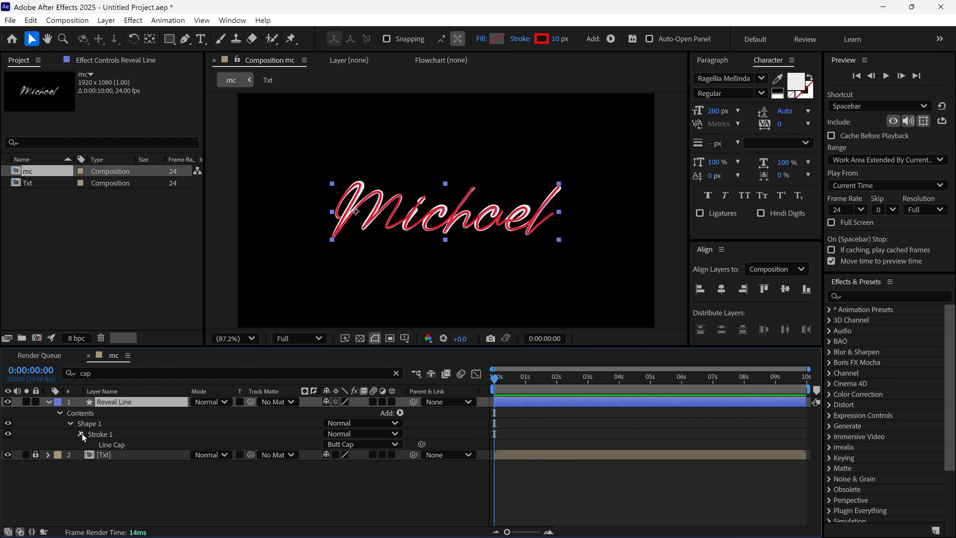
left_click(82, 433)
left_click_drag(470, 347, 471, 282)
scroll(468, 215, "up", 1)
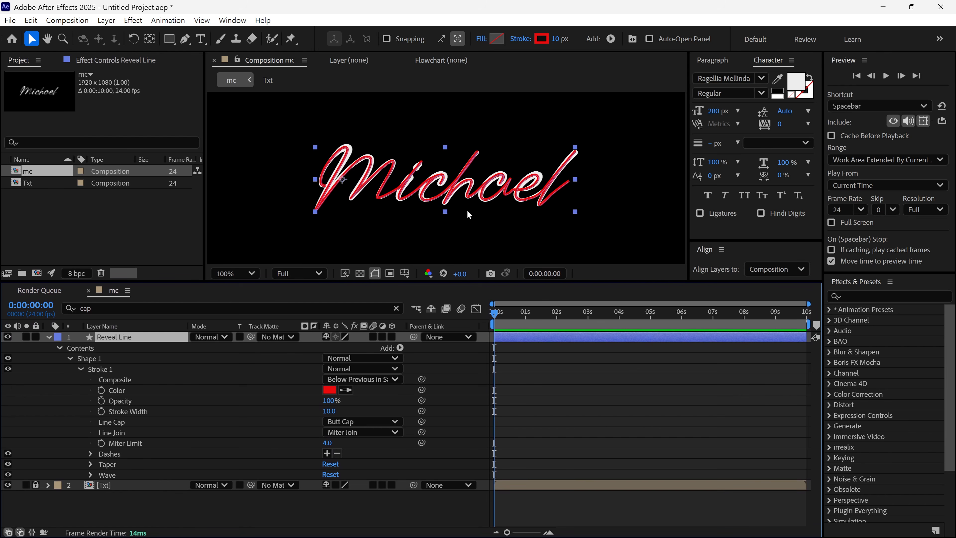
left_click(115, 423)
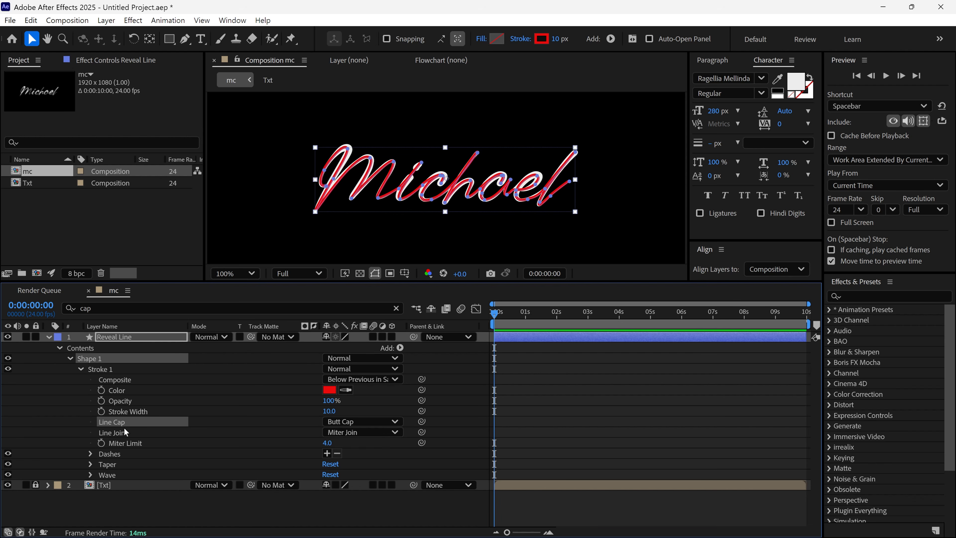
left_click(117, 433)
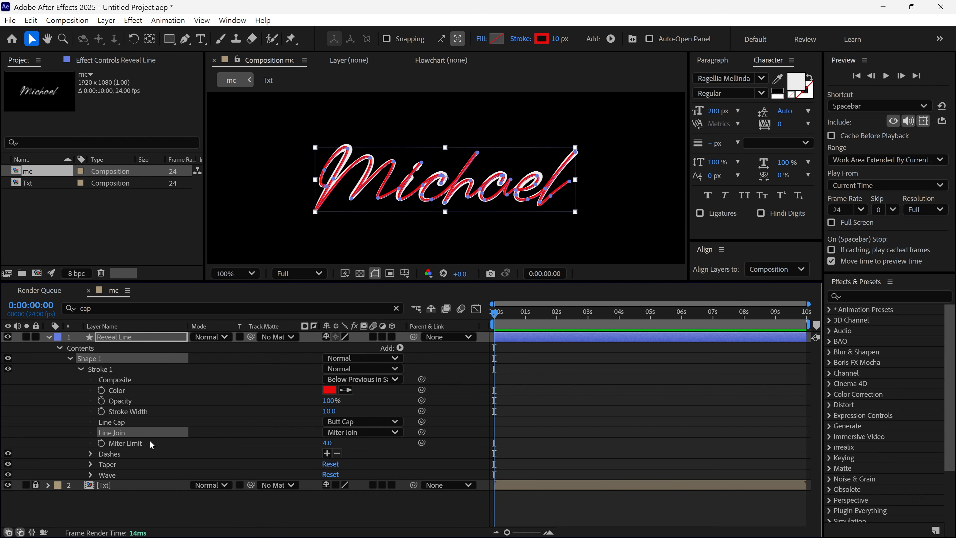
left_click(387, 437)
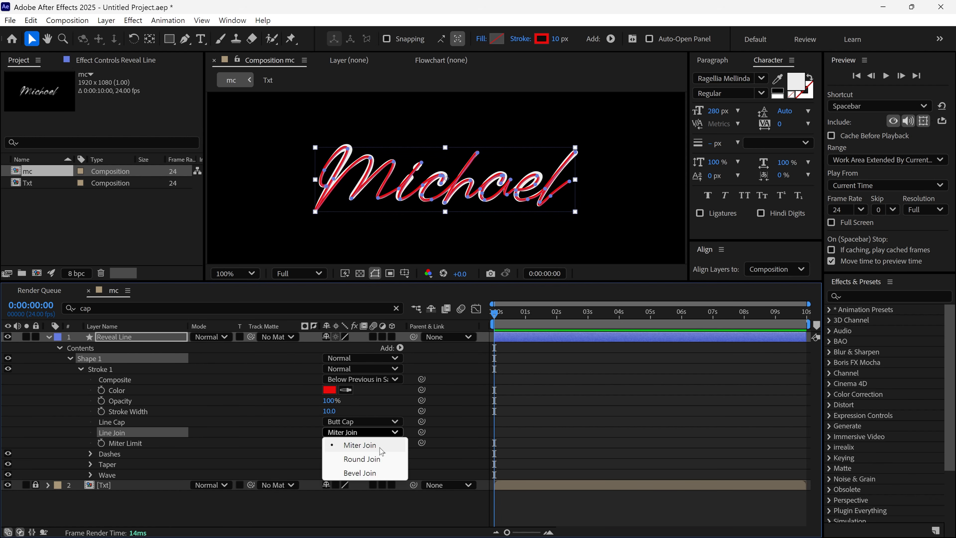
left_click(375, 459)
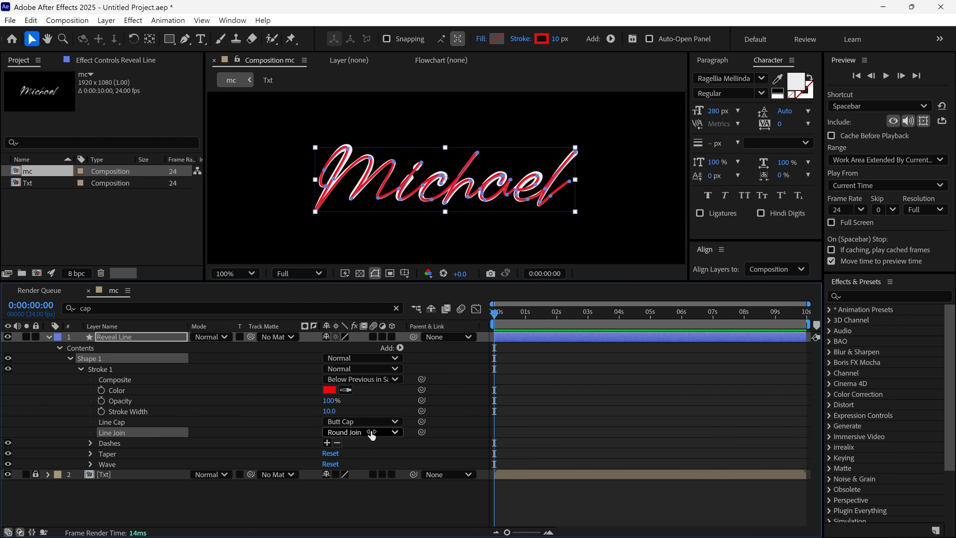
Step: Set the Line Cap of Reveal Line's stroke to Round Cap and collapse the layer's properties
left_click(376, 422)
left_click(364, 449)
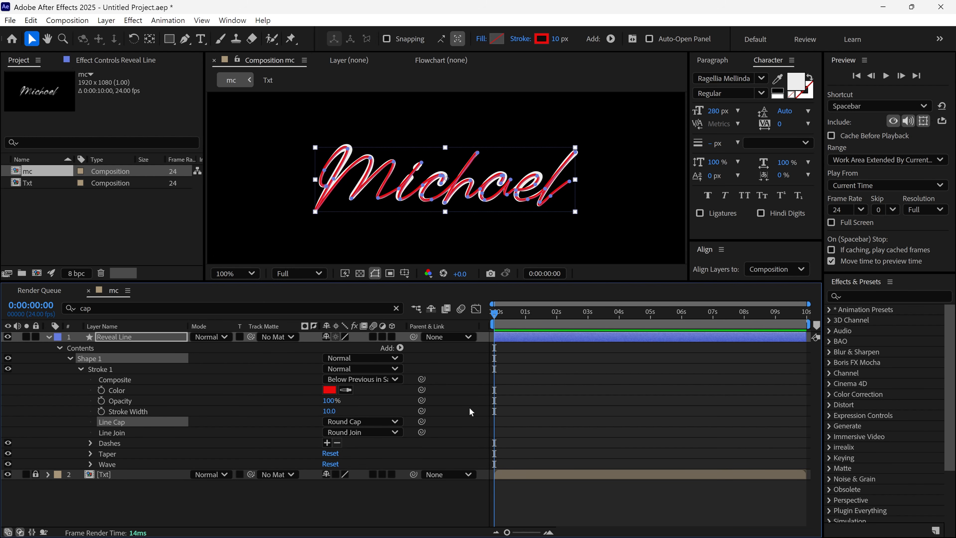
left_click(48, 337)
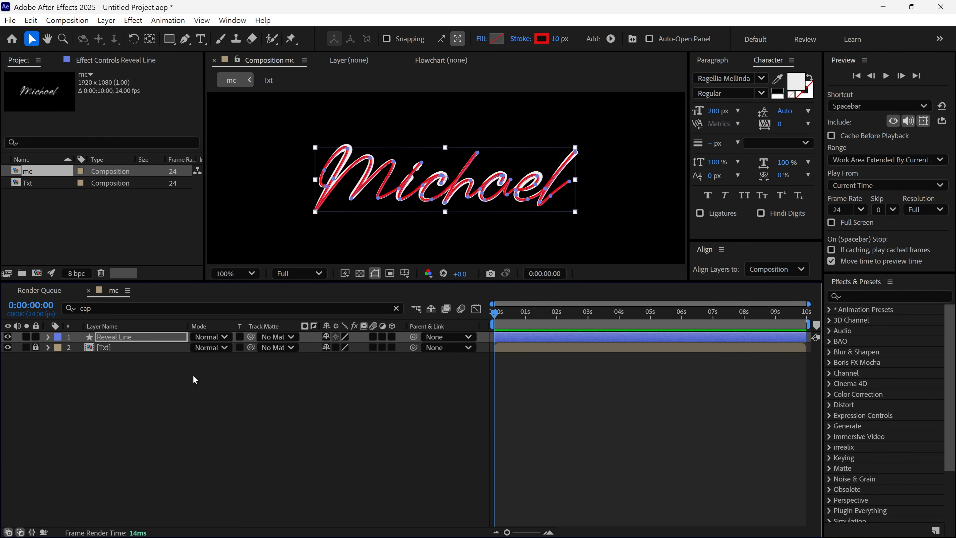
Step: Add Trim Paths to the Reveal Line shape layer and expand its properties
left_click(611, 39)
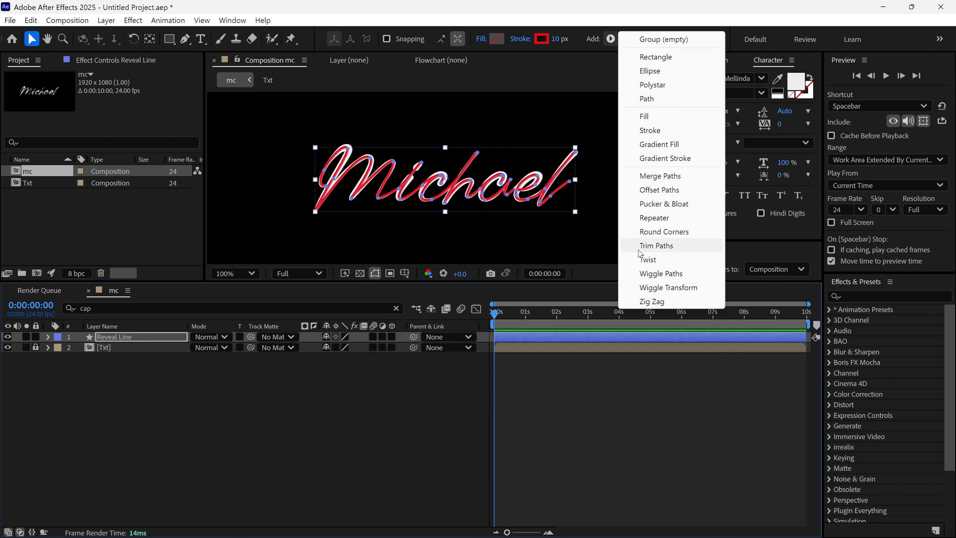
left_click(656, 245)
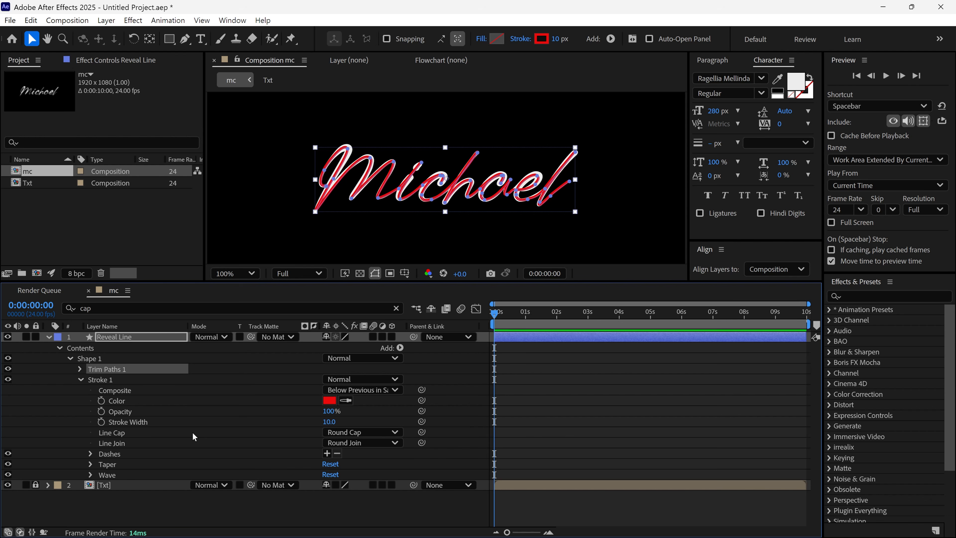
left_click(80, 369)
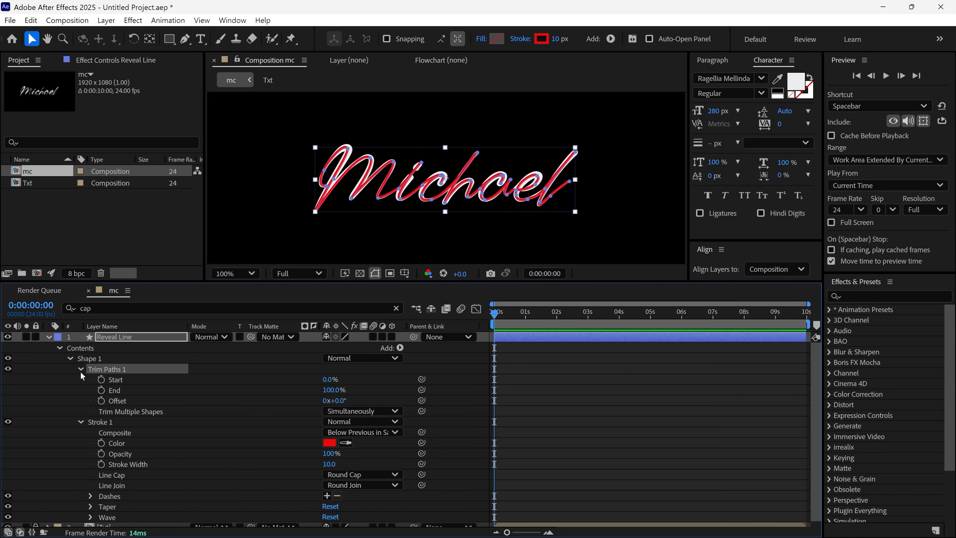
Step: Keyframe the Trim Paths End of Reveal Line from 0% at 0 seconds to 100% at 4 seconds
mouse_move(332, 390)
left_mouse_down()
mouse_move(273, 395)
mouse_move(351, 395)
mouse_move(283, 399)
left_mouse_up()
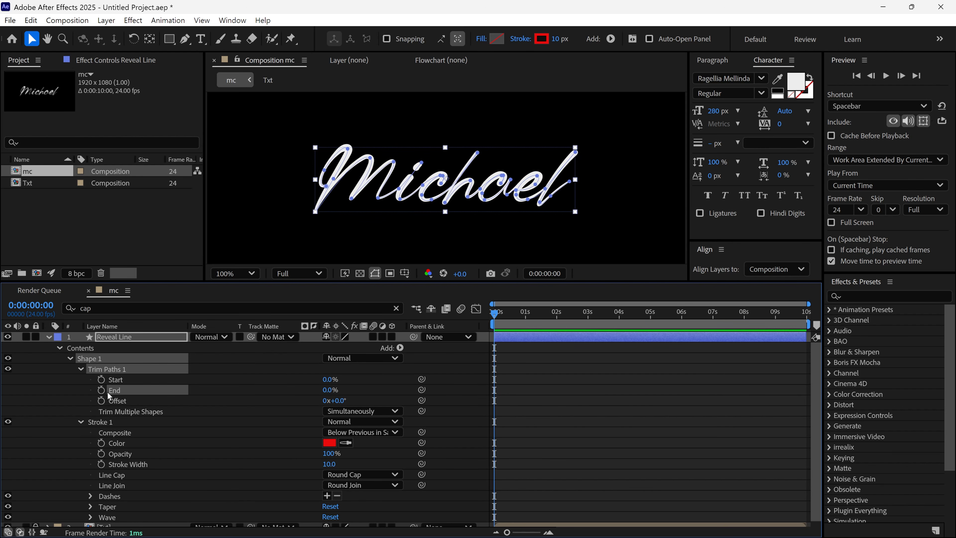
left_click(101, 391)
left_click_drag(496, 318, 620, 324)
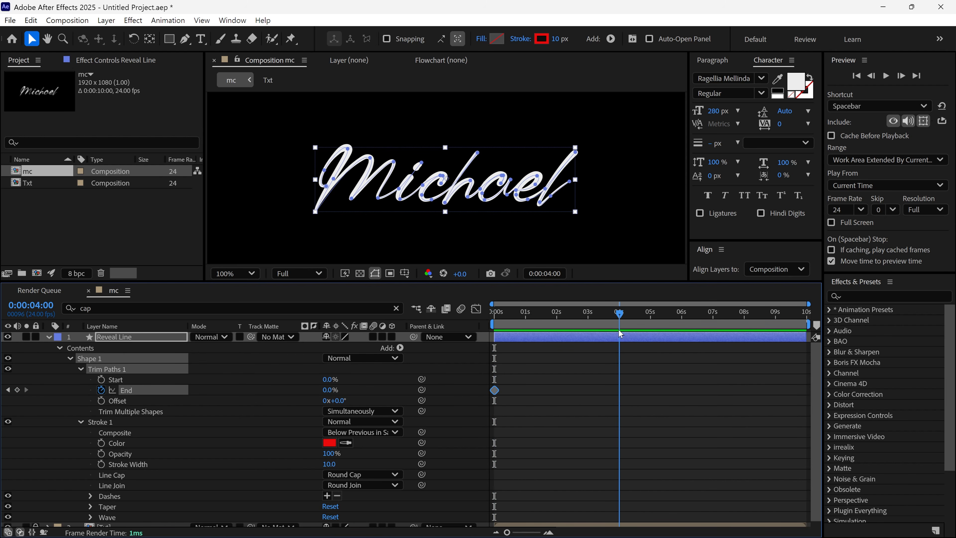
left_click_drag(327, 394, 401, 385)
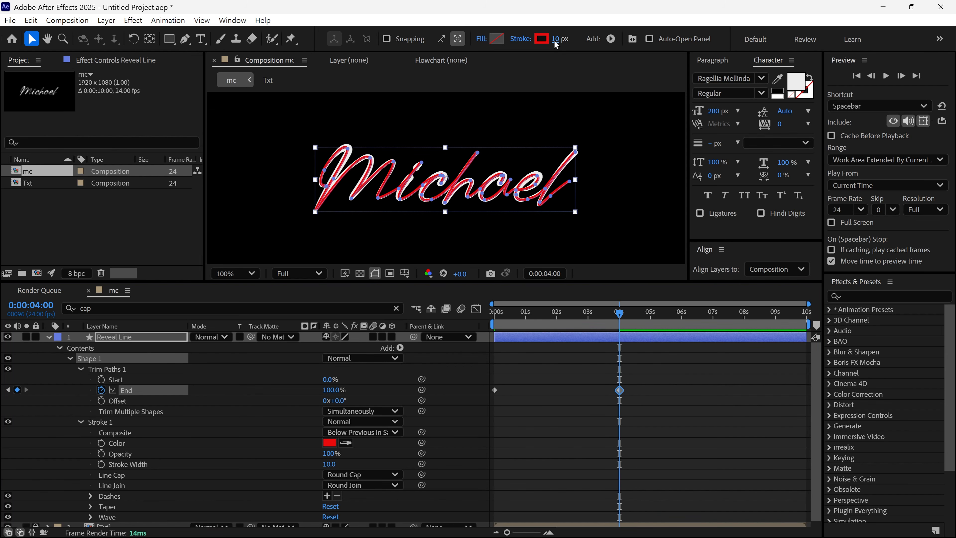
Step: Set the stroke width of Reveal Line to 31 px to cover the lettering and collapse the layer's properties
left_click_drag(557, 39, 567, 38)
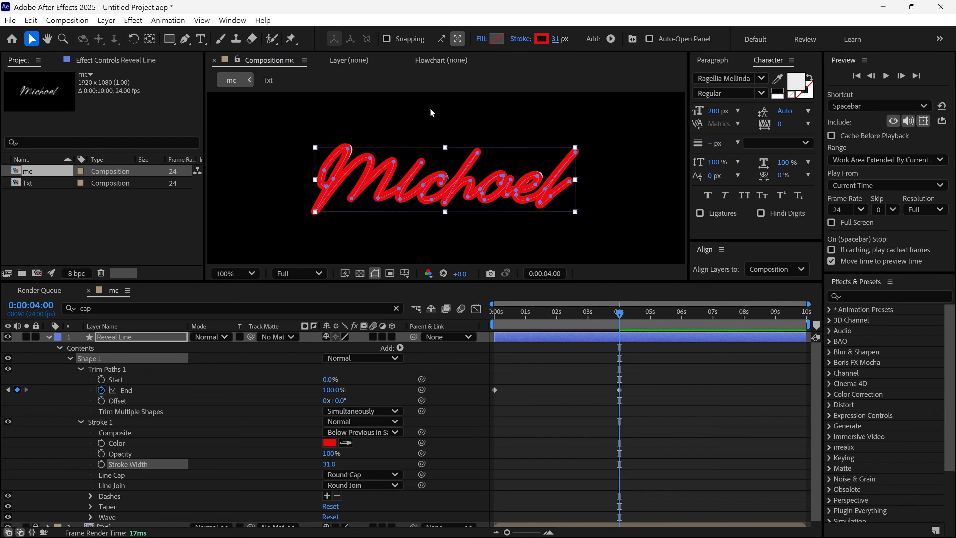
left_click(508, 229)
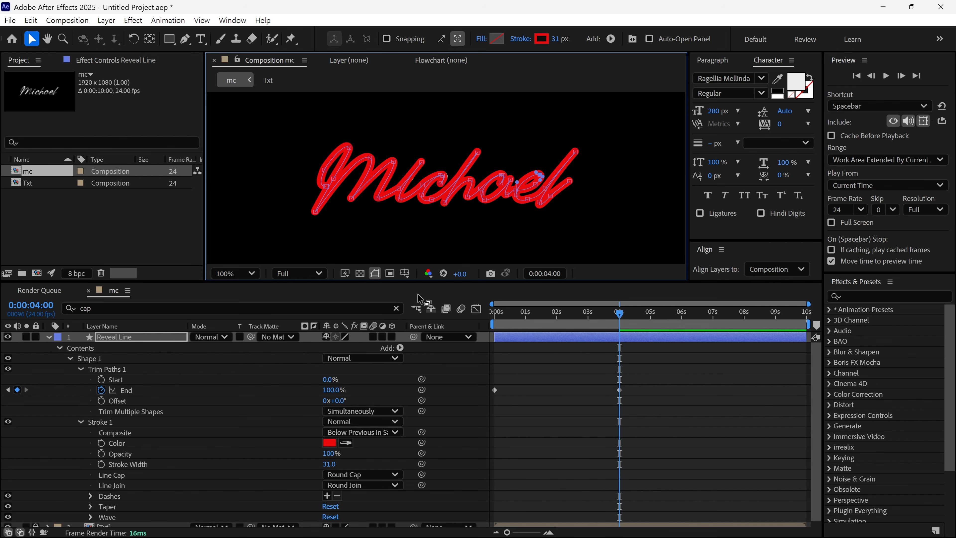
left_click(48, 336)
Step: Filter the layer properties for "taper" and set Stroke 1's taper to Start Length 0% and End Length 100%
left_click(88, 309)
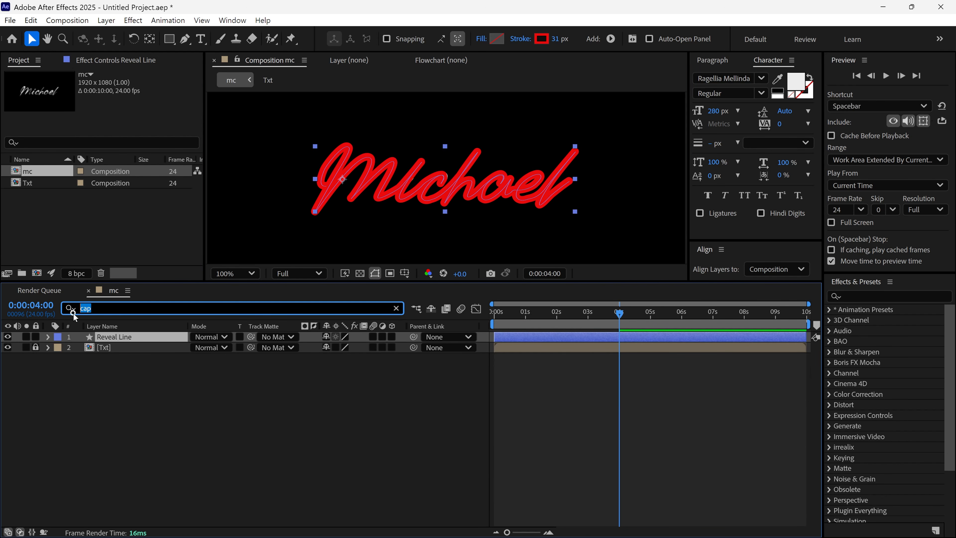
type("taper")
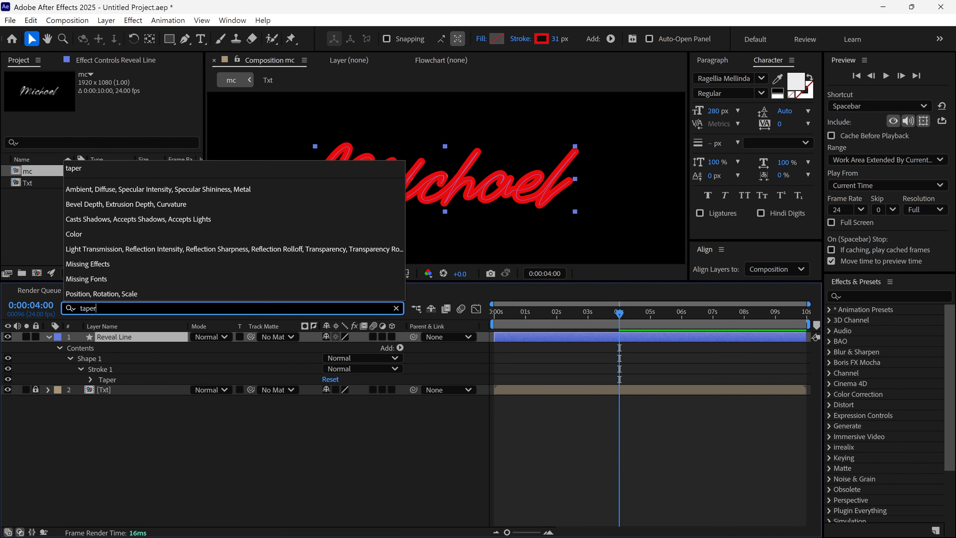
left_click(91, 381)
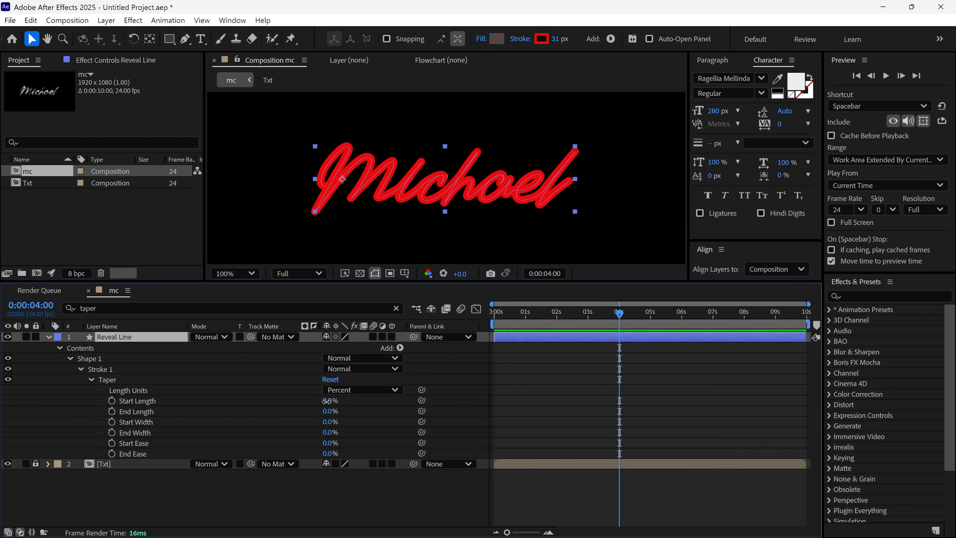
left_click_drag(326, 401, 402, 408)
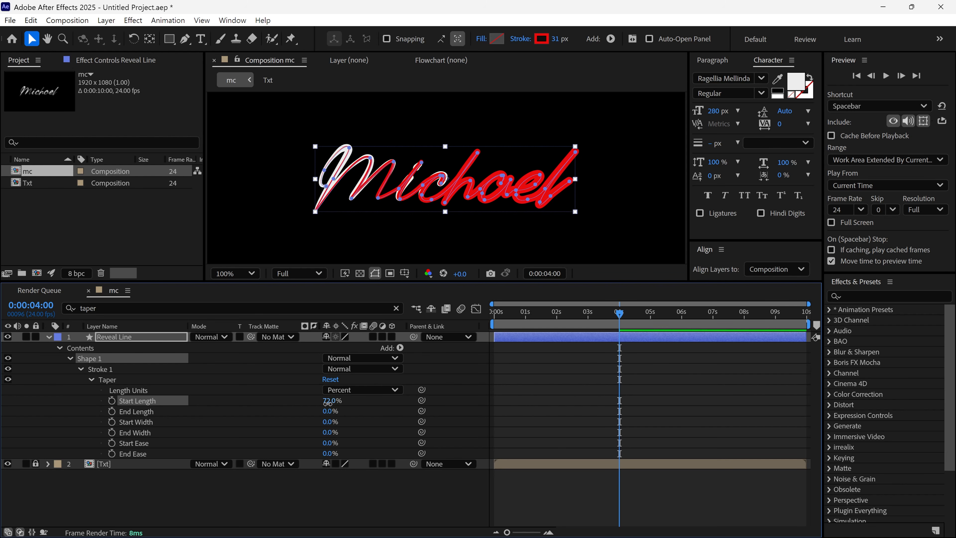
mouse_move(328, 402)
left_mouse_down()
mouse_move(285, 407)
mouse_move(408, 408)
left_mouse_up()
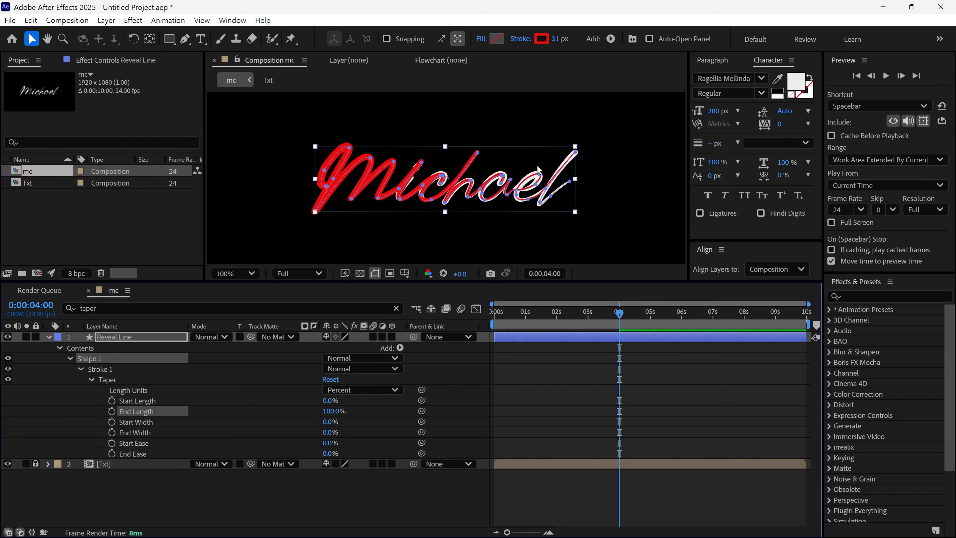
mouse_move(329, 413)
left_mouse_down()
mouse_move(317, 415)
mouse_move(378, 415)
left_mouse_up()
Step: Keyframe the taper End Length of Reveal Line from 100% at 0 seconds to 0% at 4 seconds
mouse_move(619, 313)
left_mouse_down()
mouse_move(536, 317)
mouse_move(489, 334)
left_mouse_up()
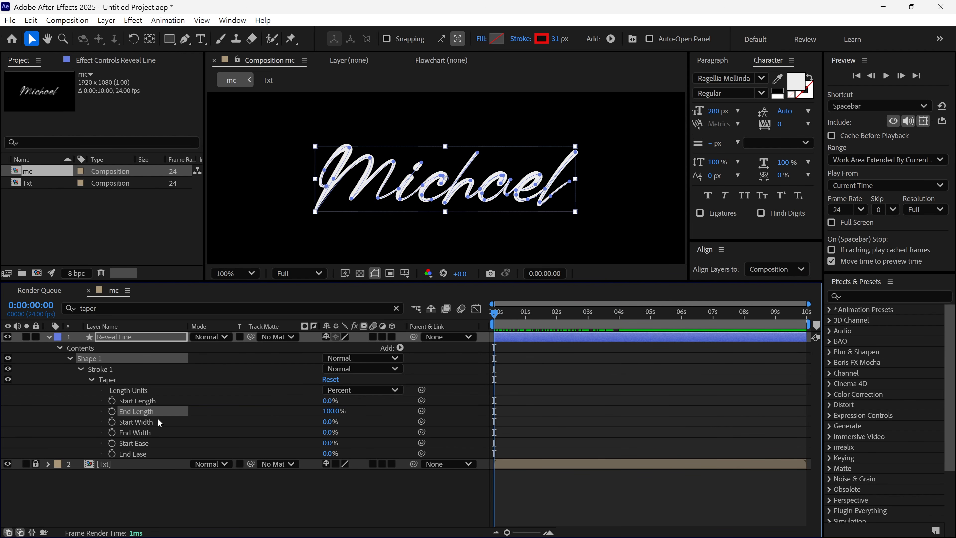
left_click(111, 411)
key("u")
left_click_drag(587, 322, 622, 325)
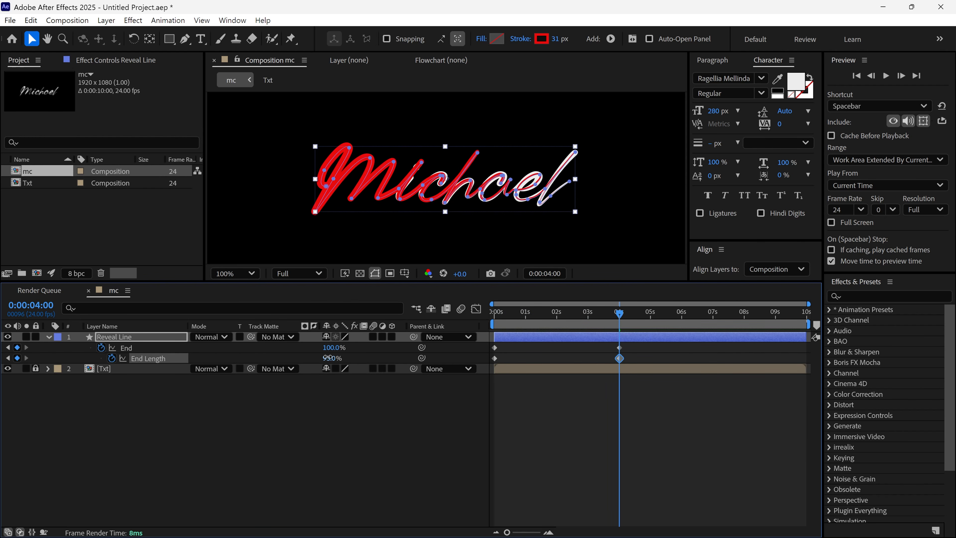
left_click_drag(332, 358, 245, 358)
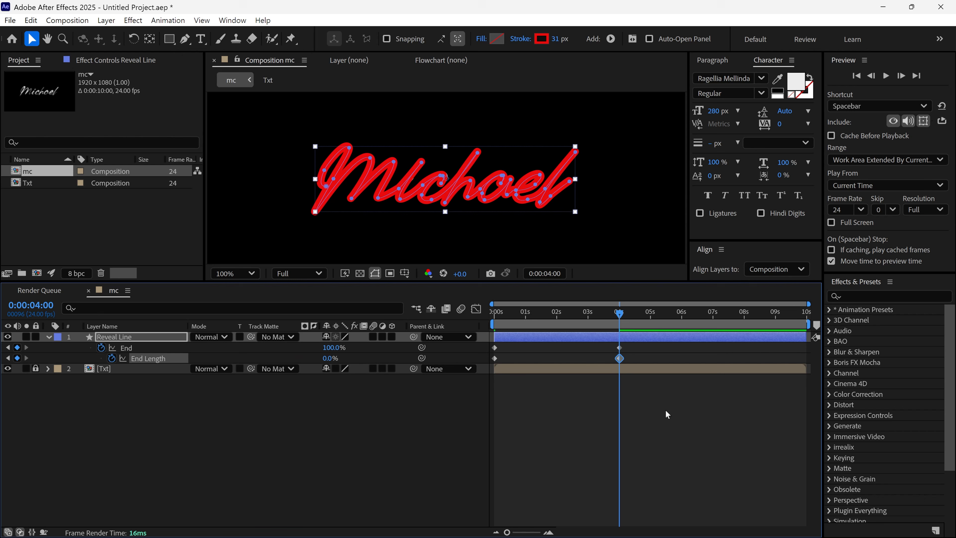
Step: Play back the tapered stroke animation from the start of the composition
left_click_drag(631, 327, 478, 346)
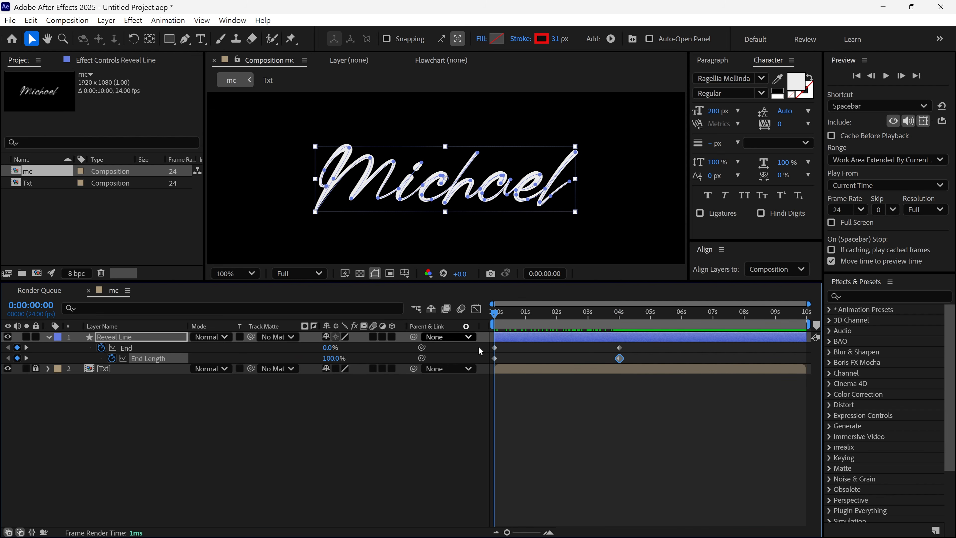
key("space")
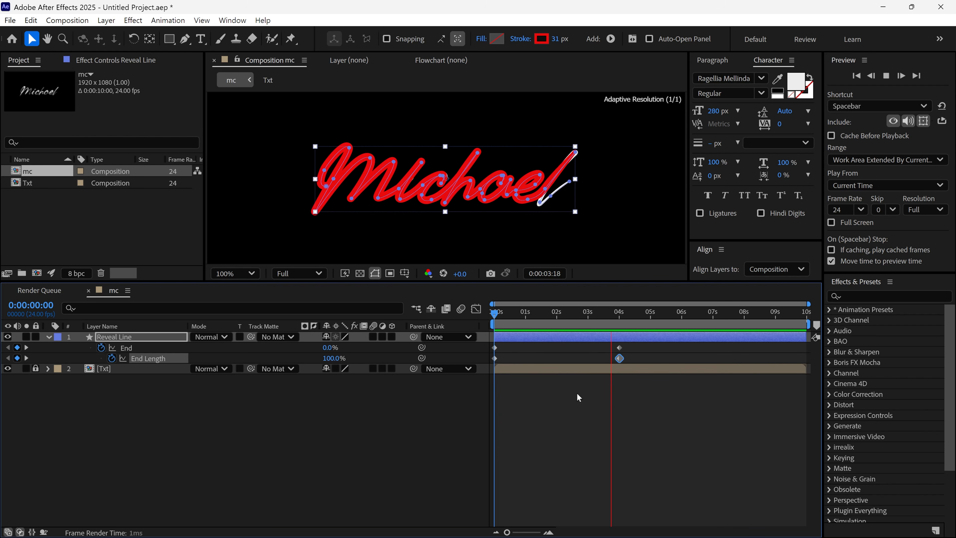
key("space")
Step: Unlock the Txt layer and set Reveal Line as its track matte, checking it at a partly revealed frame
left_click(592, 312)
left_click(47, 337)
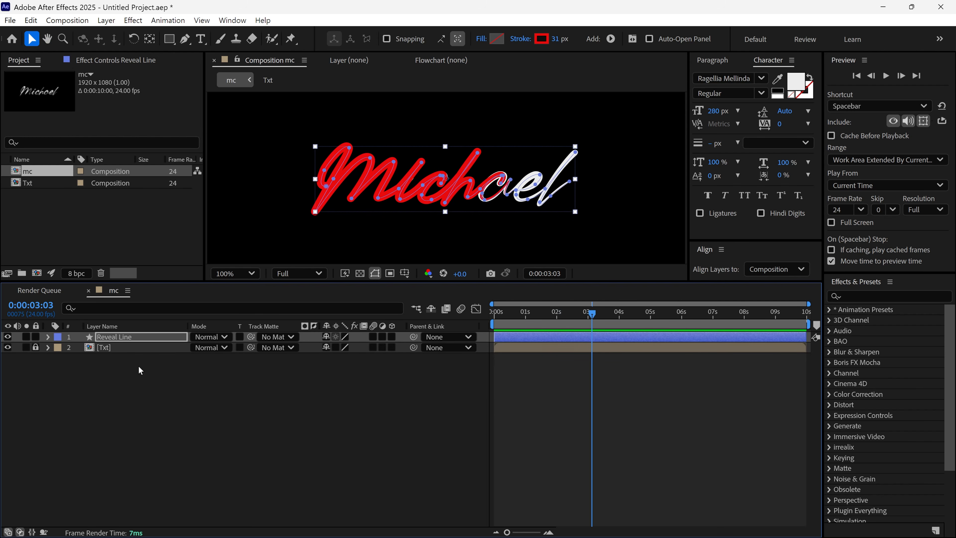
left_click(36, 347)
left_click_drag(653, 283, 653, 319)
left_click(131, 384)
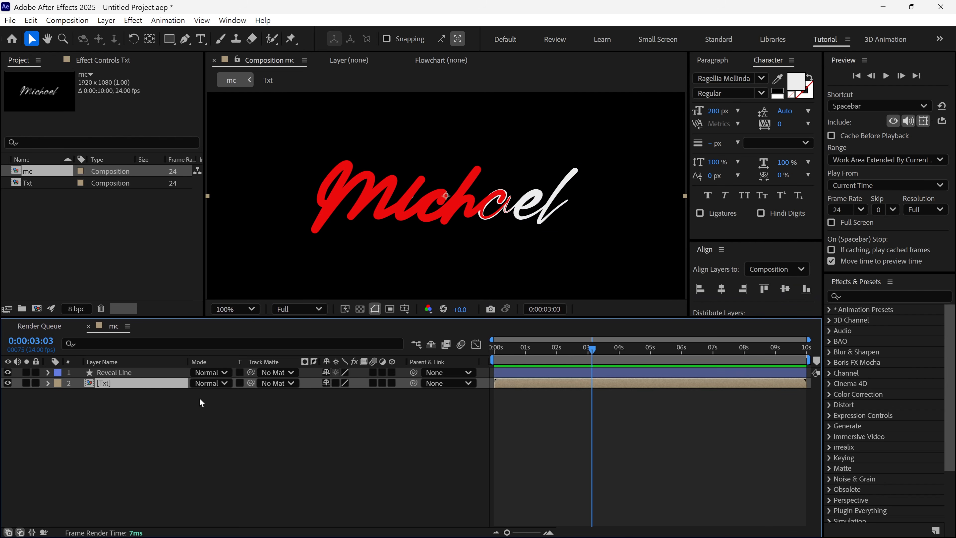
left_click(278, 383)
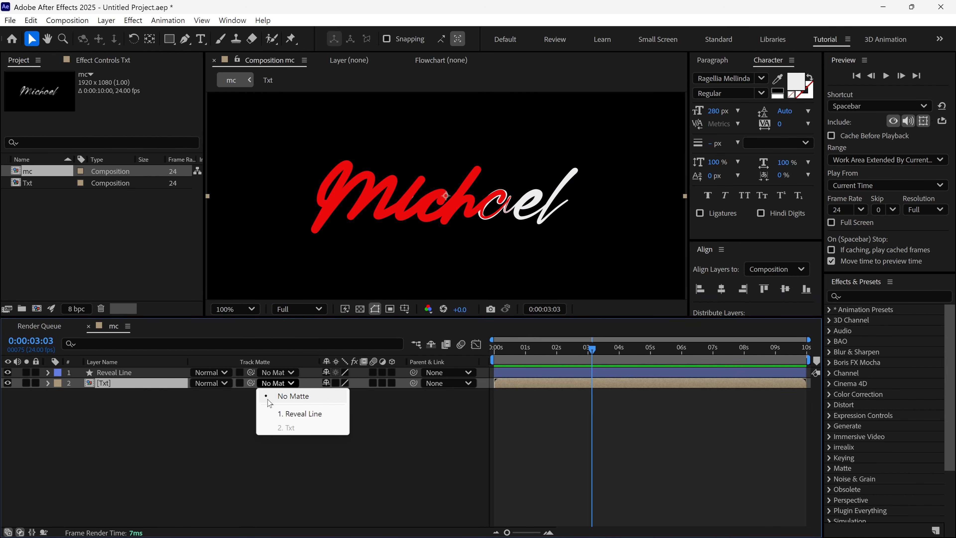
left_click(305, 416)
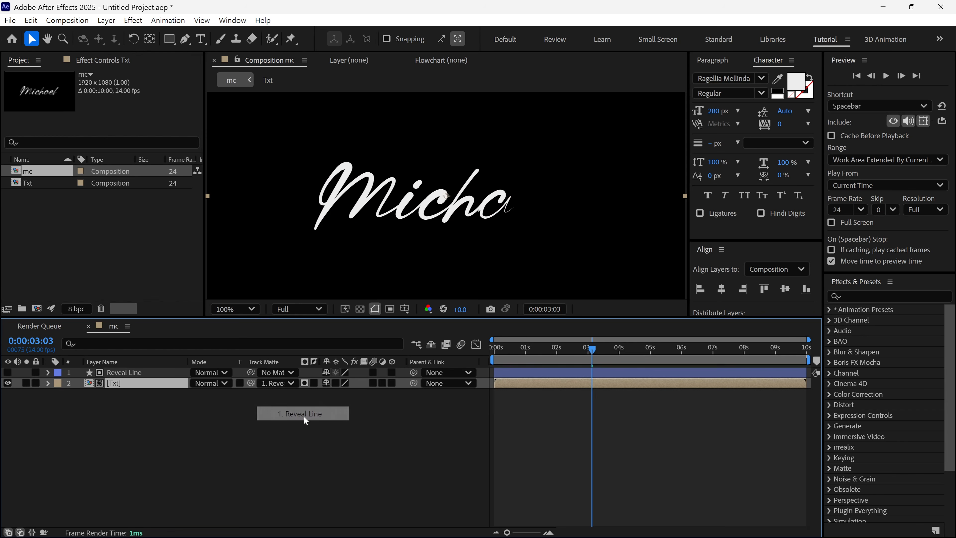
Step: Preview the matte reveal and move Reveal Line's last End and End Length keyframes to about 2.4 seconds
left_click_drag(626, 356, 494, 357)
key("space")
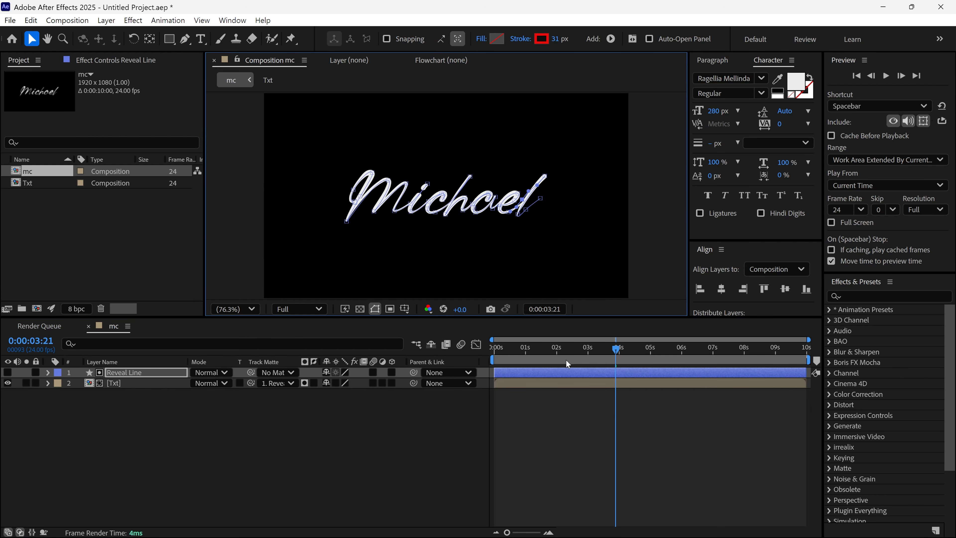
key("u")
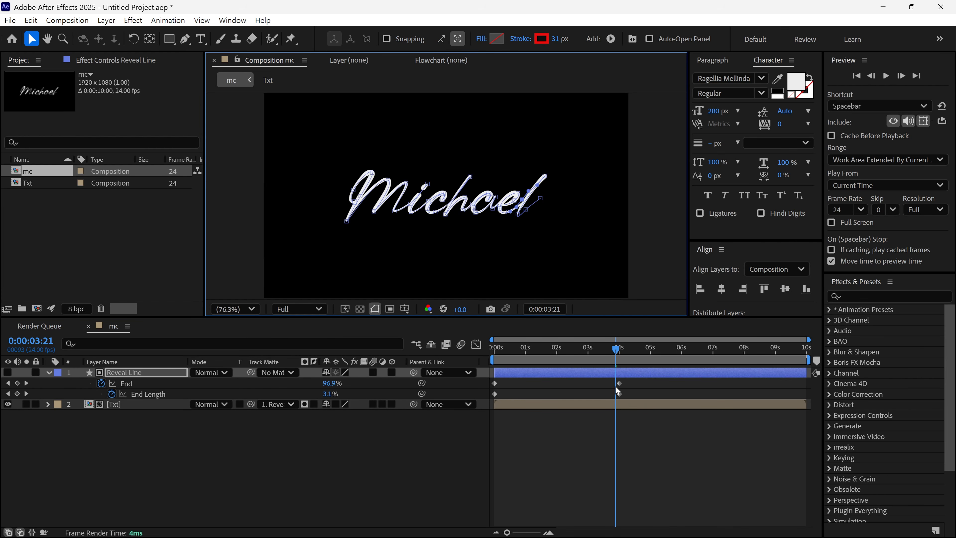
left_click_drag(616, 351, 579, 391)
Step: Play back the shortened reveal from the start, deselect the keyframes and collapse Reveal Line
left_click_drag(569, 351, 494, 351)
key("space")
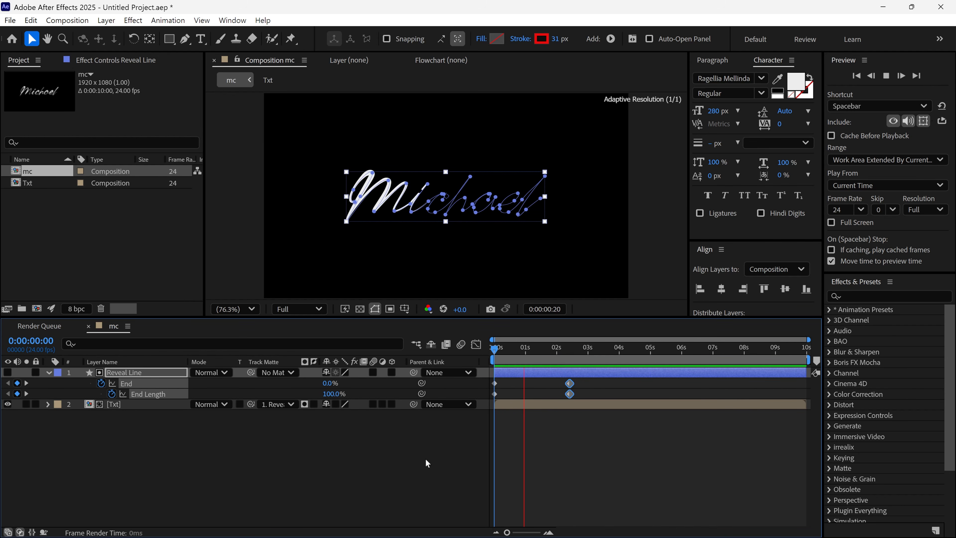
key("space")
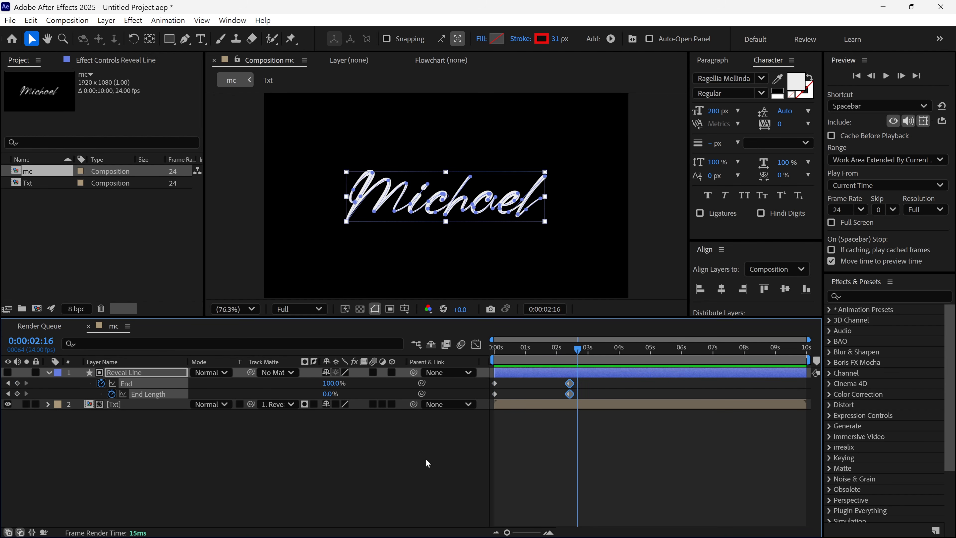
left_click(426, 460)
left_click(49, 373)
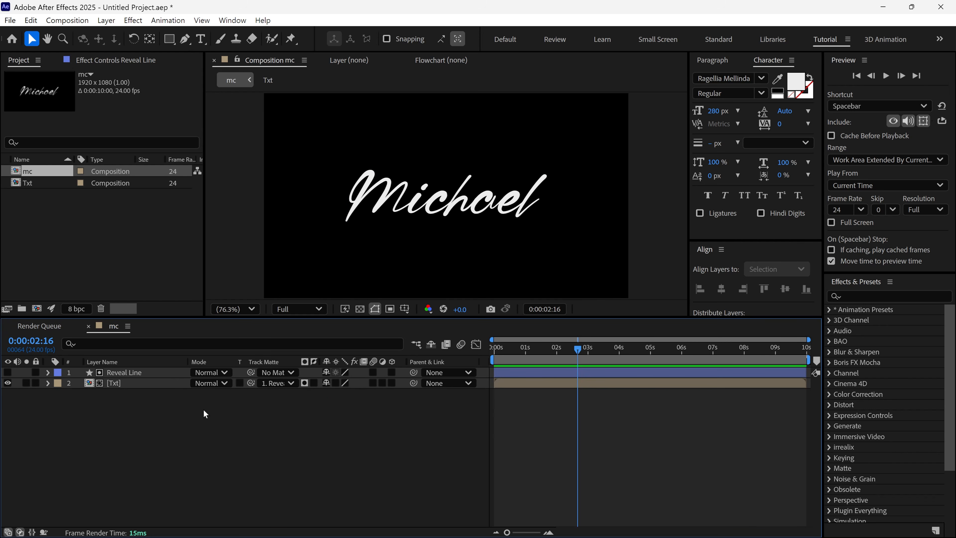
Step: Create a new adjustment layer above the others and apply the CC Glass effect to it
right_click(172, 414)
mouse_move(199, 265)
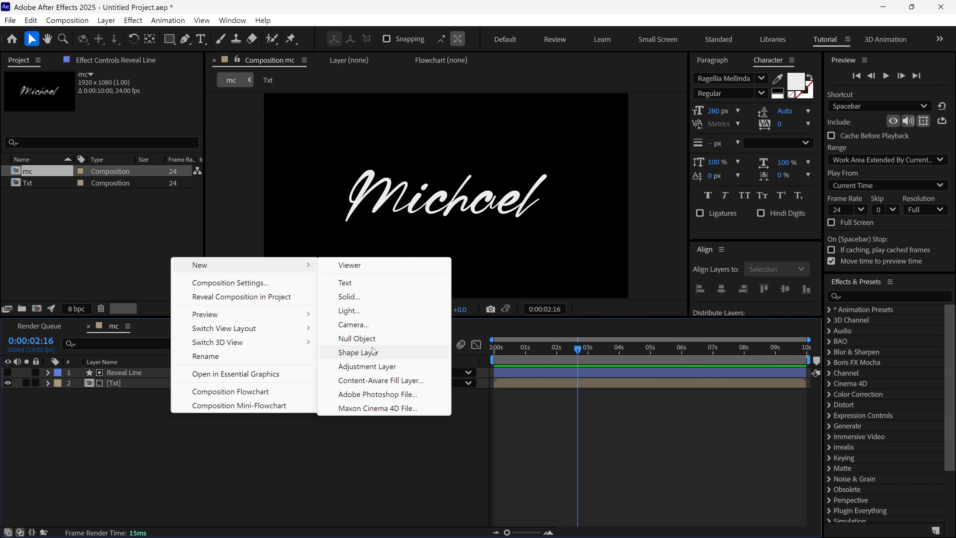
left_click(365, 366)
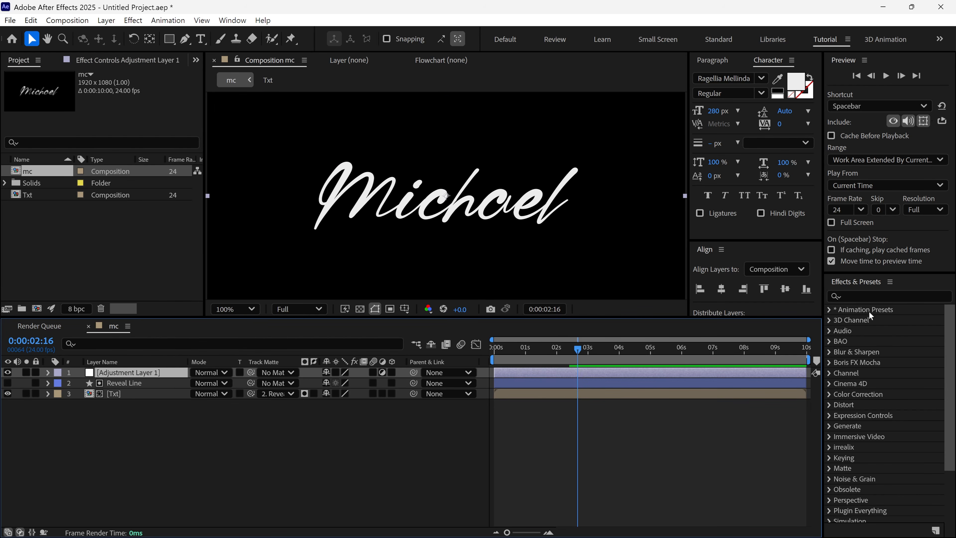
left_click(867, 296)
type("cc glass")
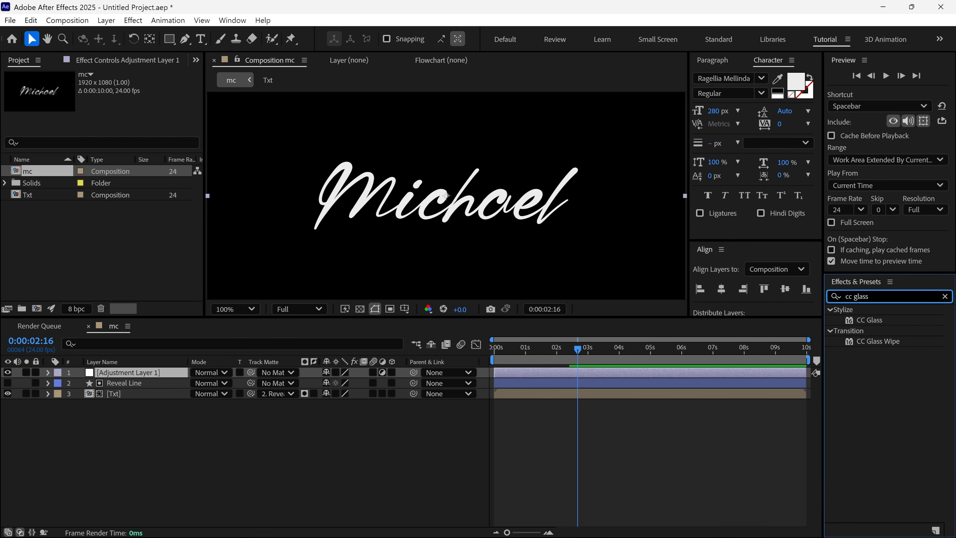
left_click_drag(870, 320, 151, 372)
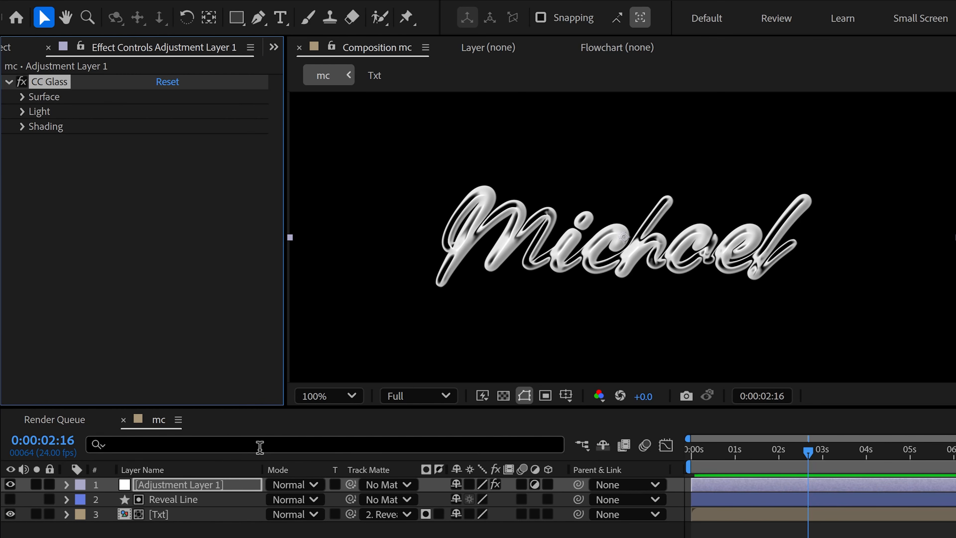
Step: Set the Surface Height of CC Glass to 10 and inspect the lettering up close
left_click(21, 97)
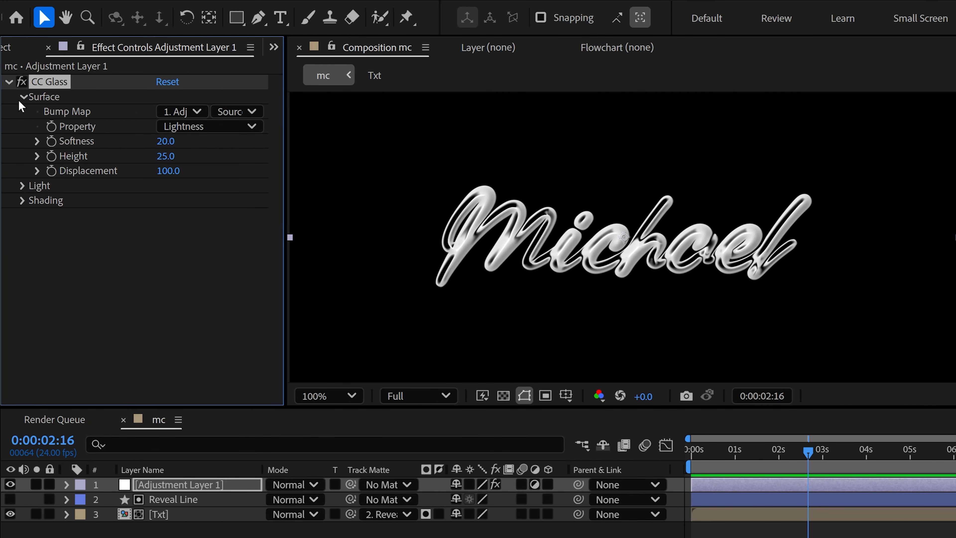
left_click(167, 156)
type("10")
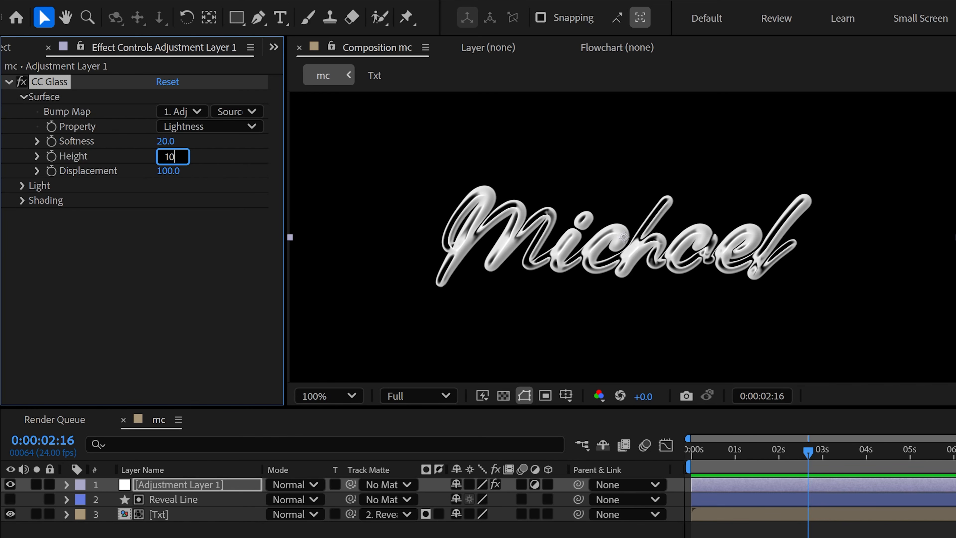
key("Return")
key("period")
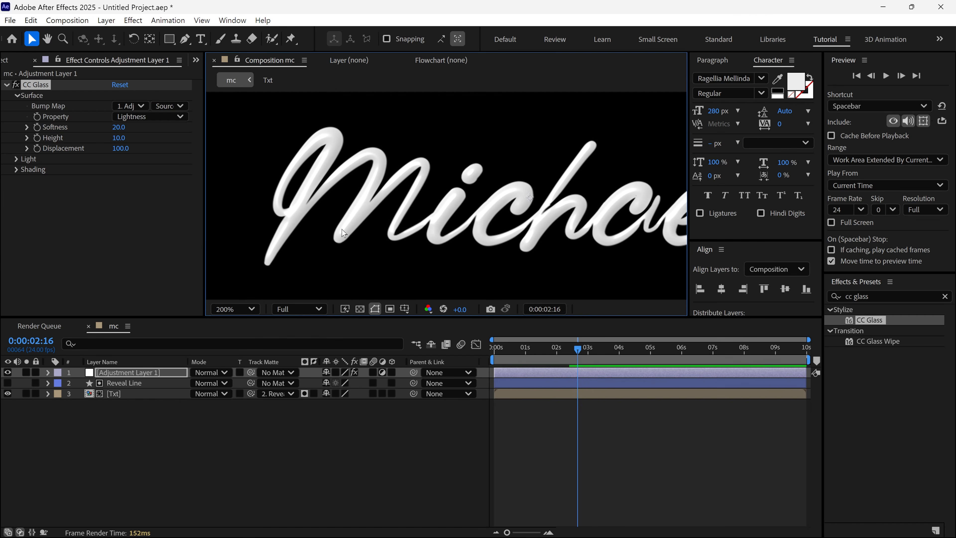
Step: Find the CC Blobbylize effect and apply it to the adjustment layer below CC Glass
left_click(831, 298)
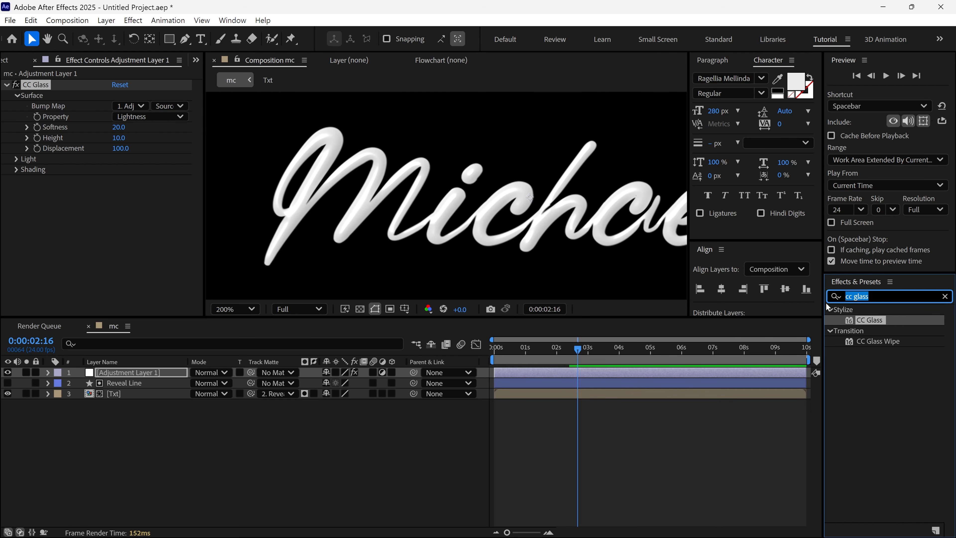
type("cc blo")
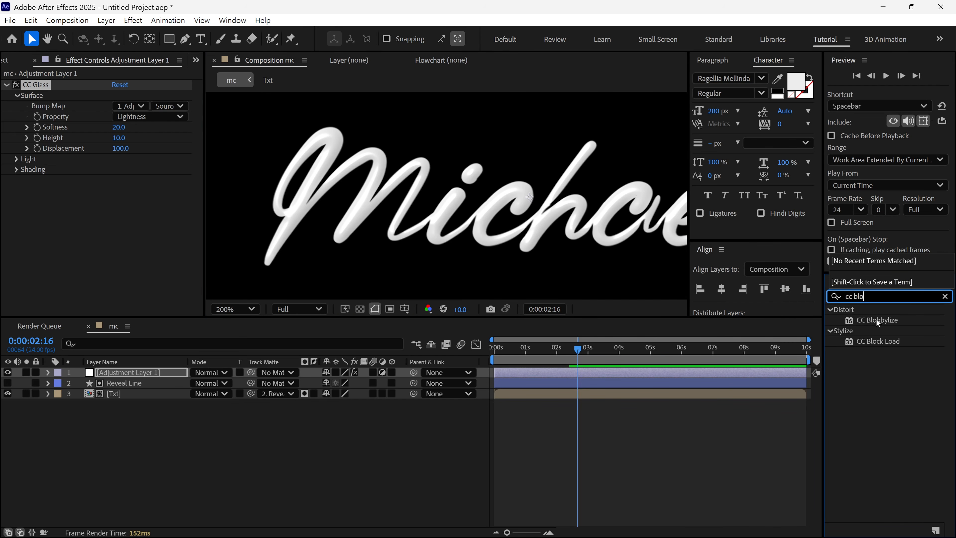
left_click_drag(878, 320, 108, 220)
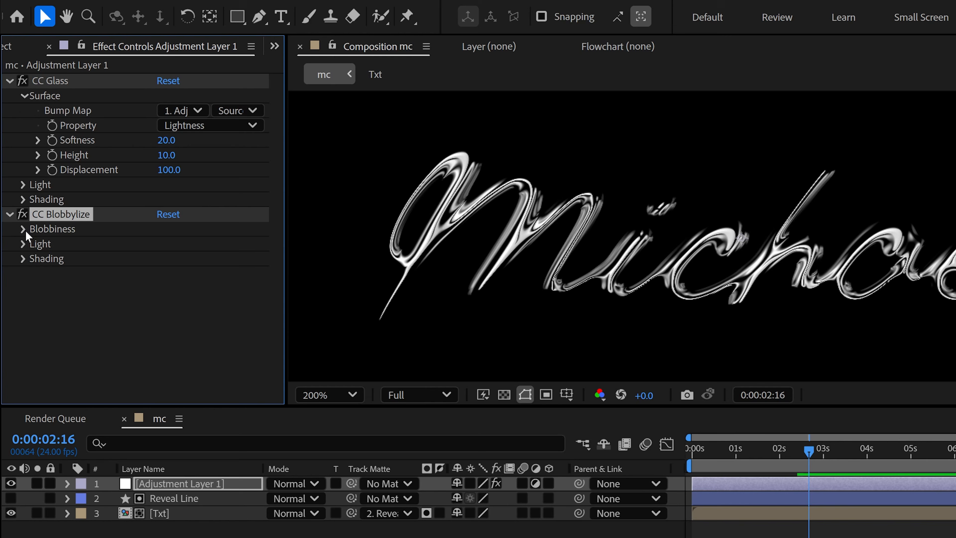
Step: Set the Blobbiness of CC Blobbylize to Softness 18 and Cut Away 27
left_click(24, 230)
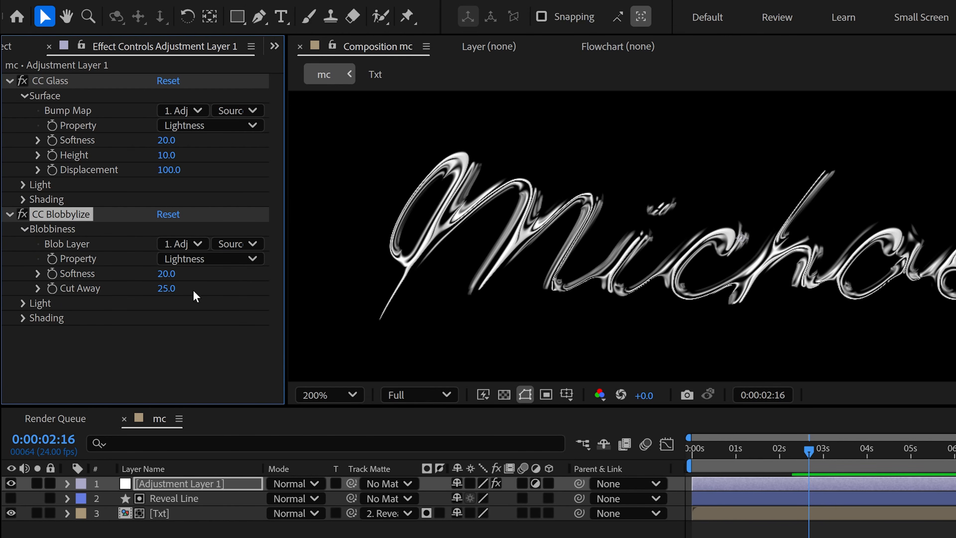
left_click(166, 274)
type("18")
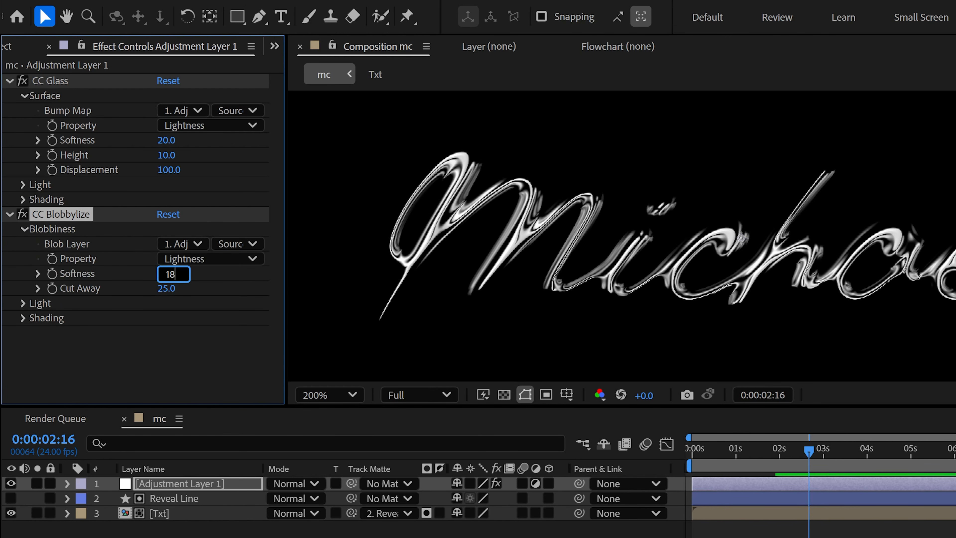
key("Return")
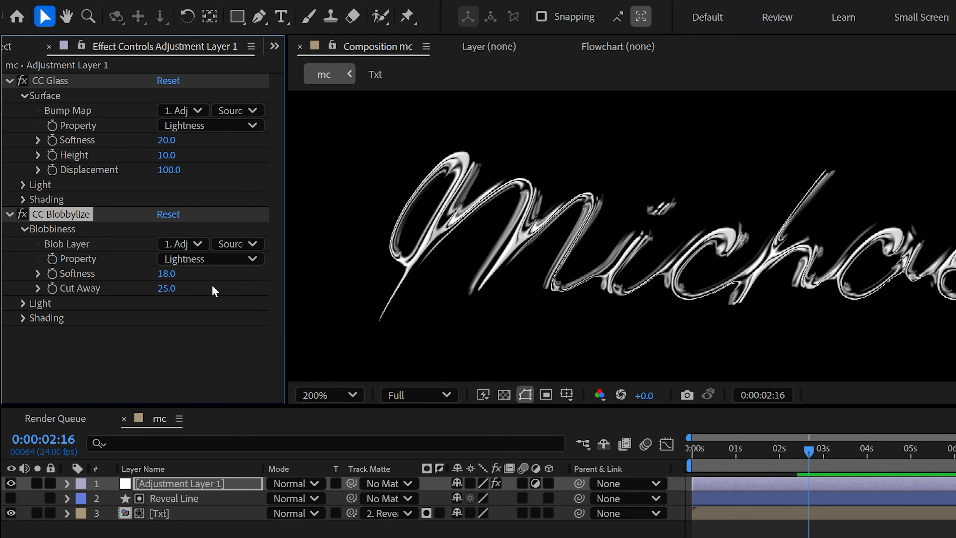
left_click(171, 288)
type("27")
key("Return")
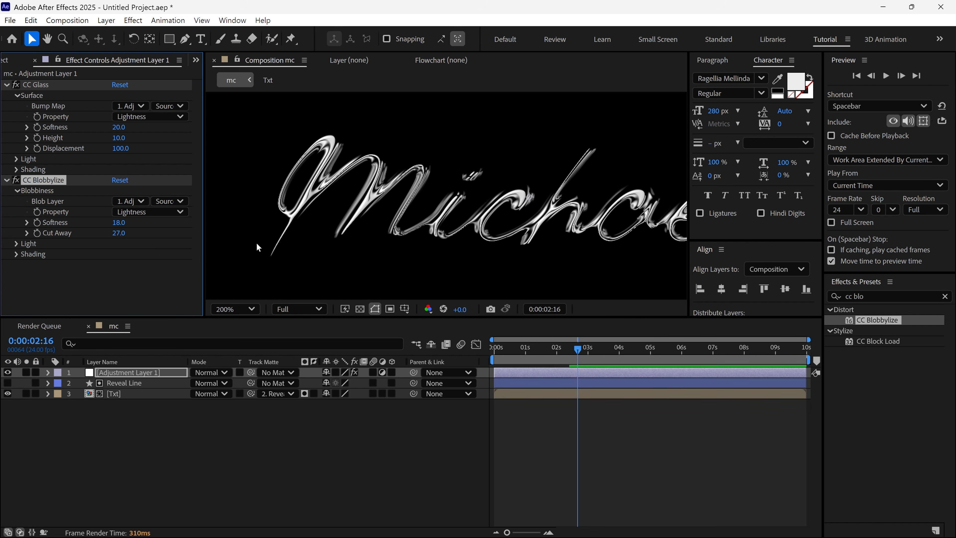
Step: Apply the Tritone effect below CC Blobbylize and set its Highlights color to DBA57E
left_click(841, 297)
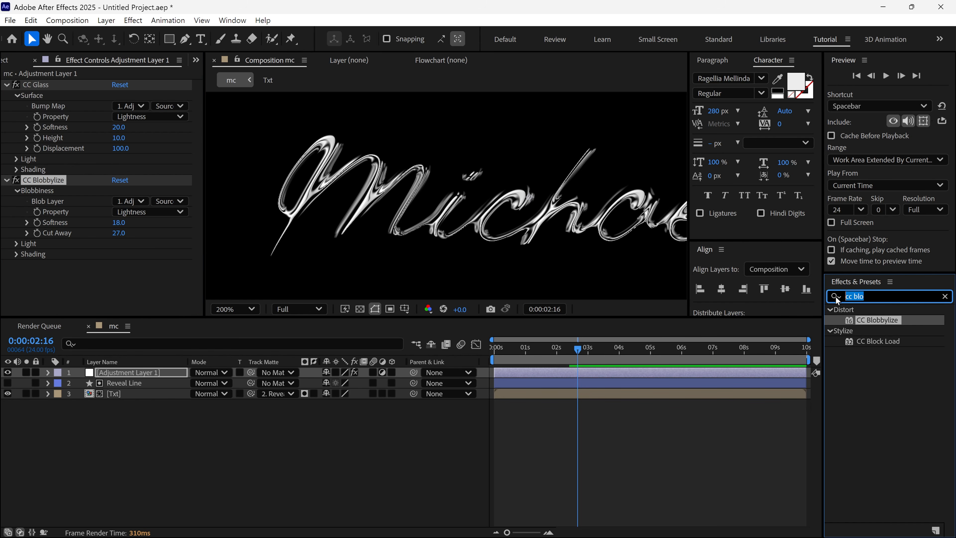
type("trit")
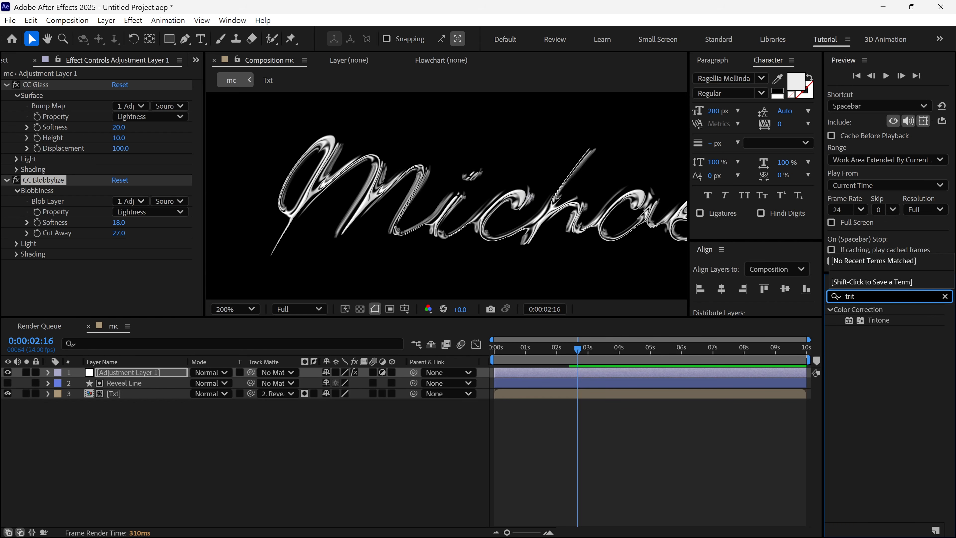
left_click_drag(878, 320, 118, 263)
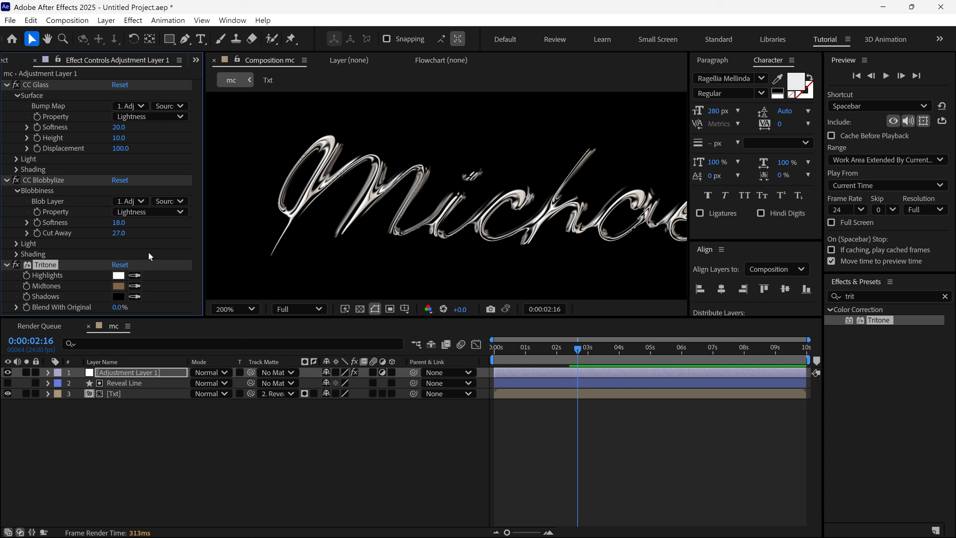
left_click(119, 275)
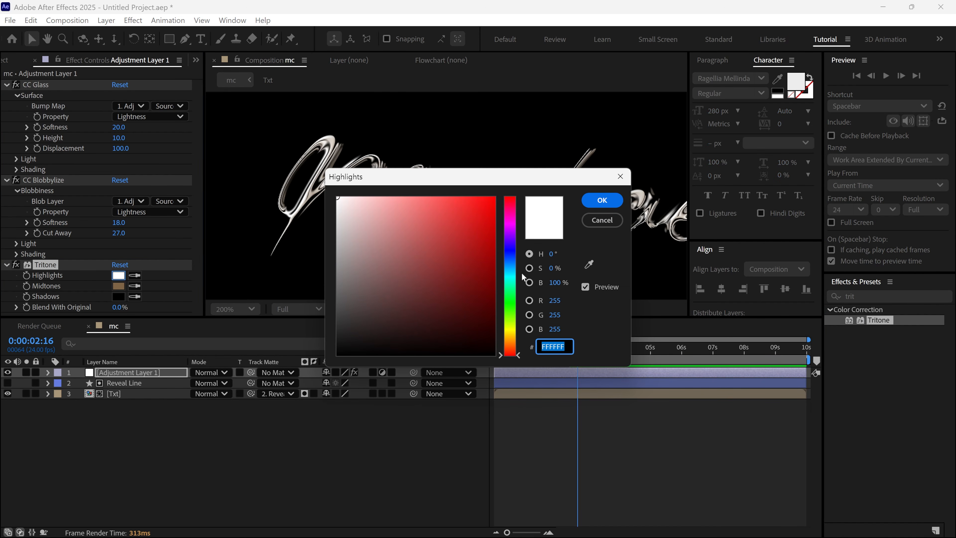
left_click_drag(516, 178, 689, 178)
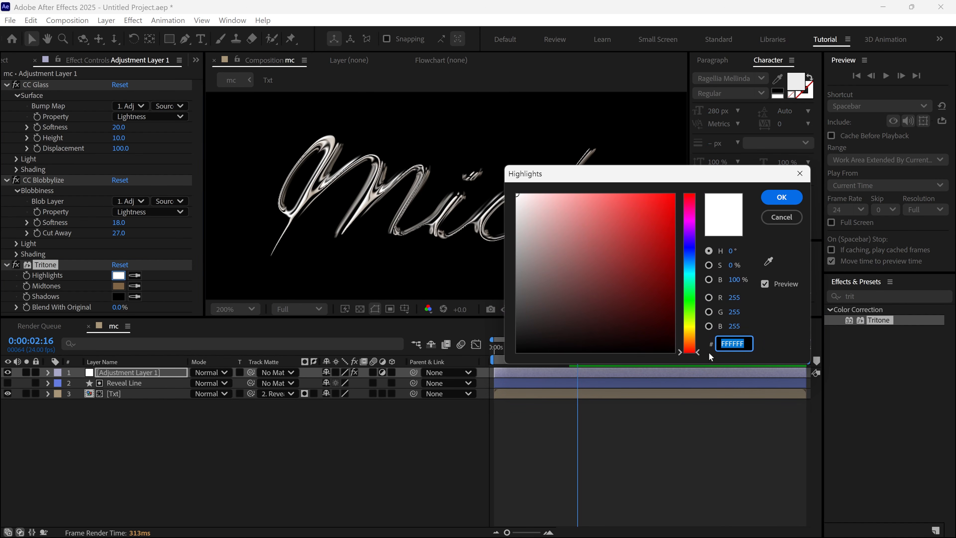
type("DBA5")
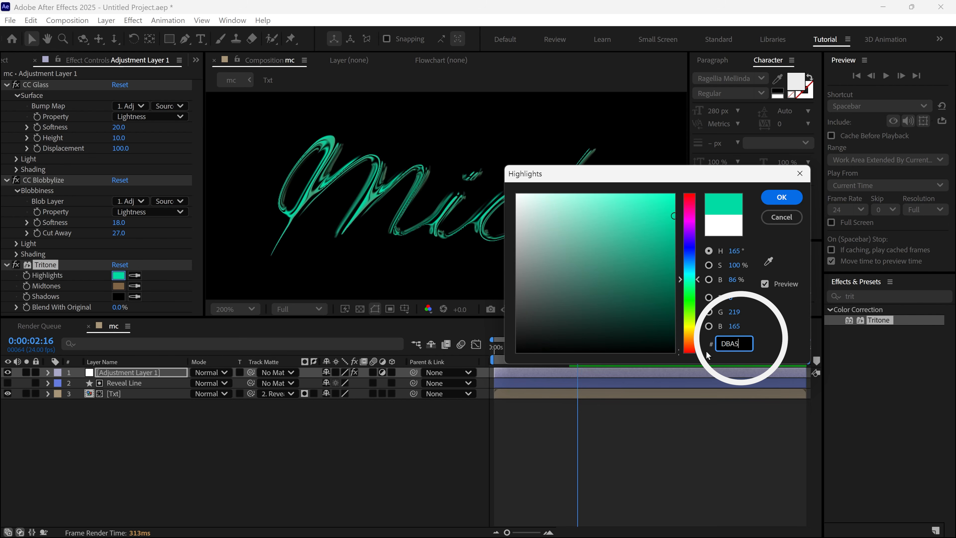
type("7E")
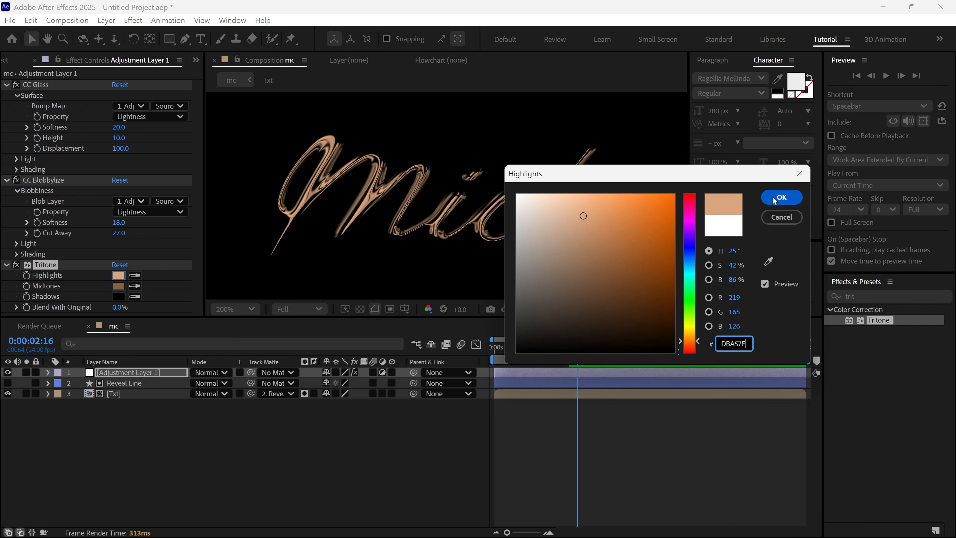
left_click(774, 200)
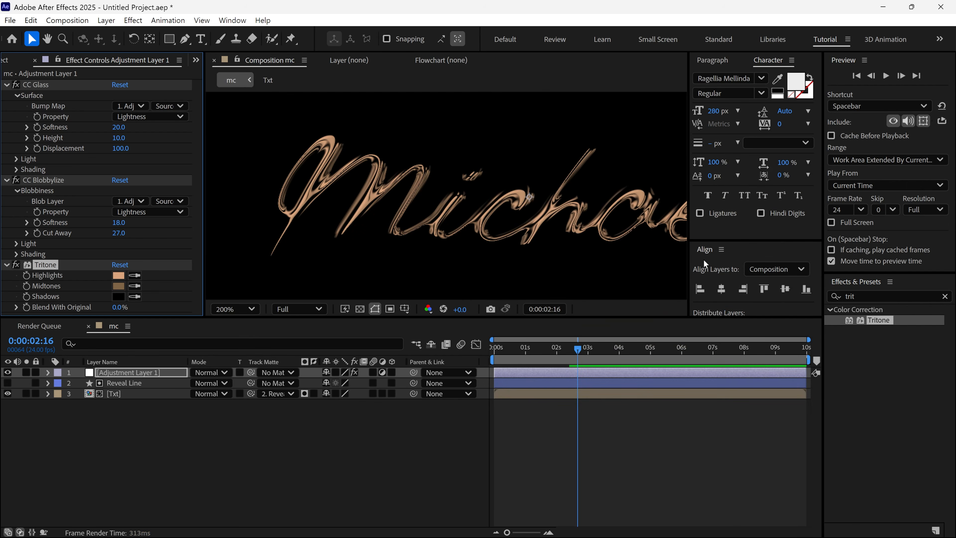
Step: Set the Midtones color of Tritone to C79425
left_click(119, 286)
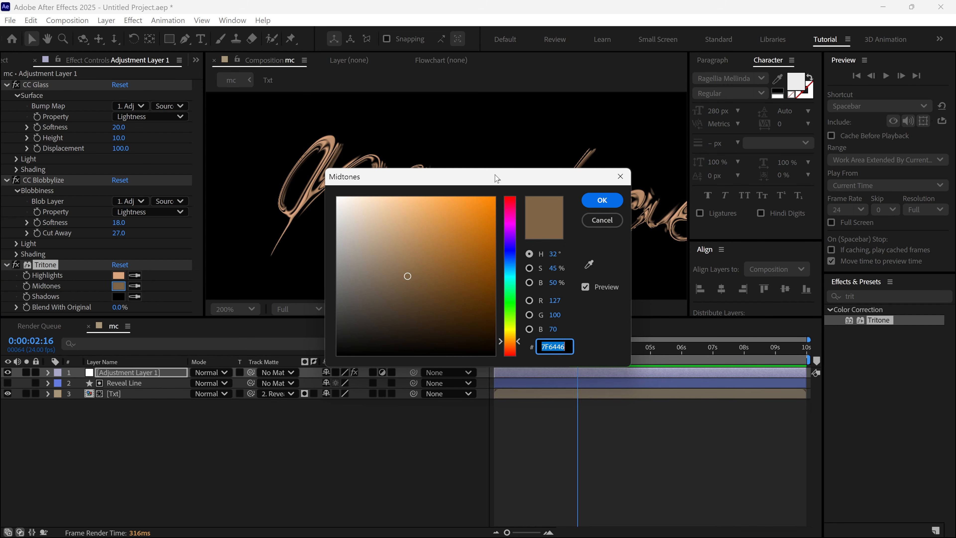
left_click_drag(496, 178, 677, 162)
type("C7")
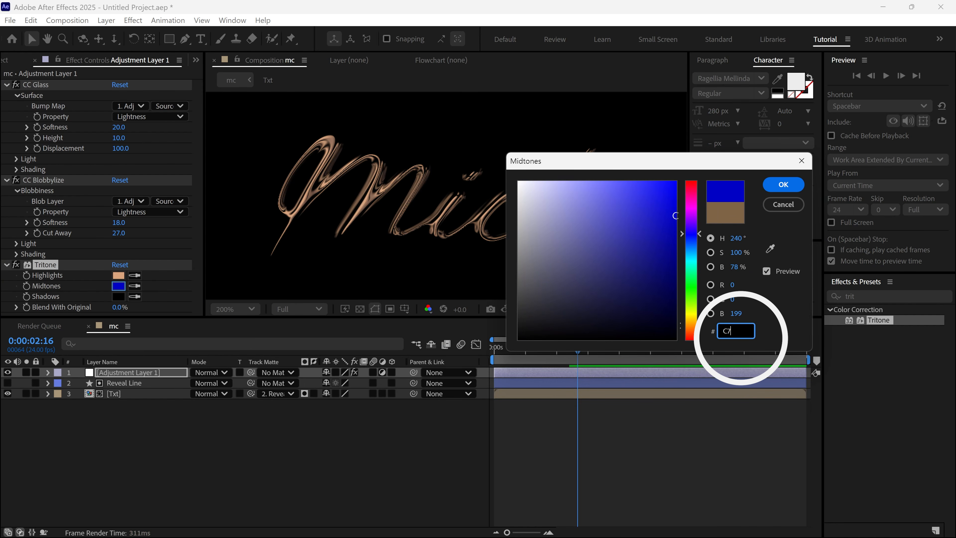
type("9425")
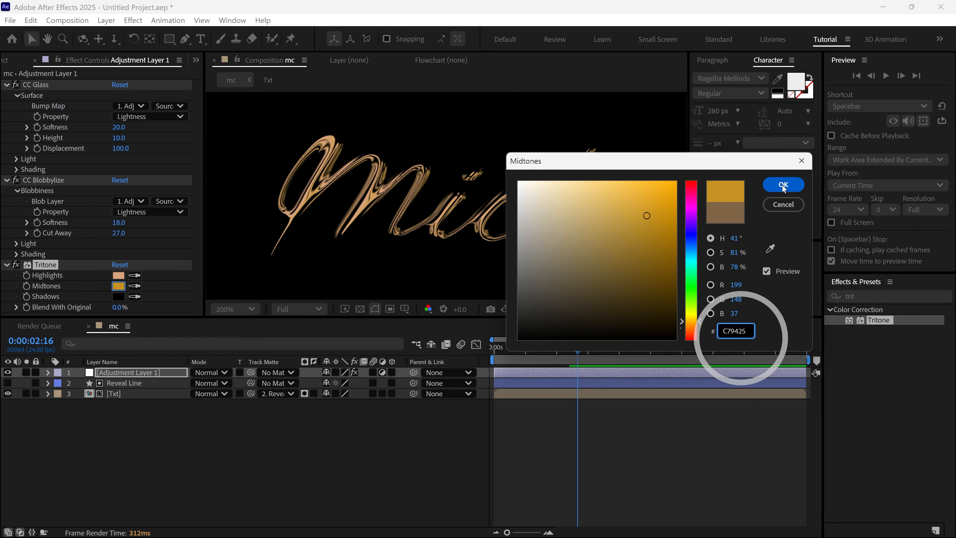
left_click(783, 185)
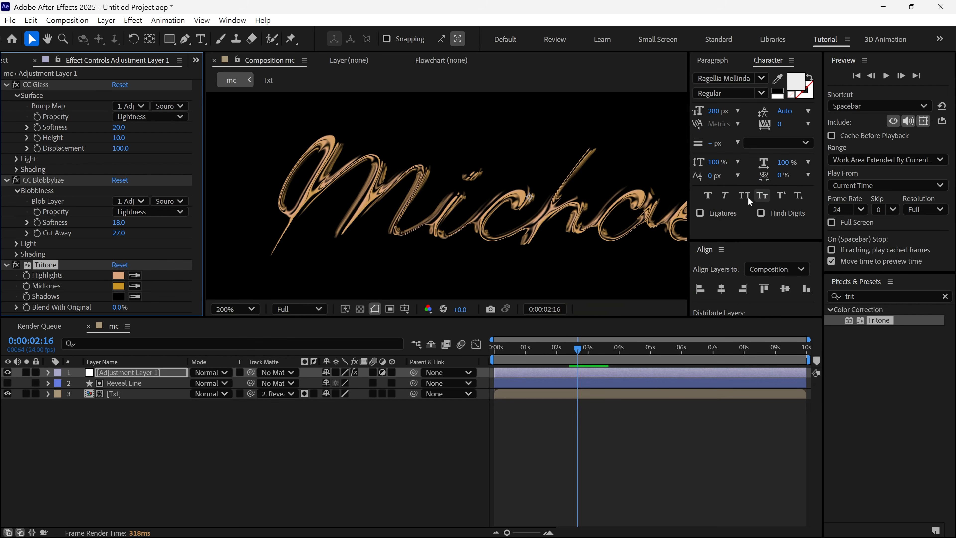
Step: Set the Shadows color of Tritone to 603D00
left_click(118, 297)
left_click_drag(503, 181, 665, 172)
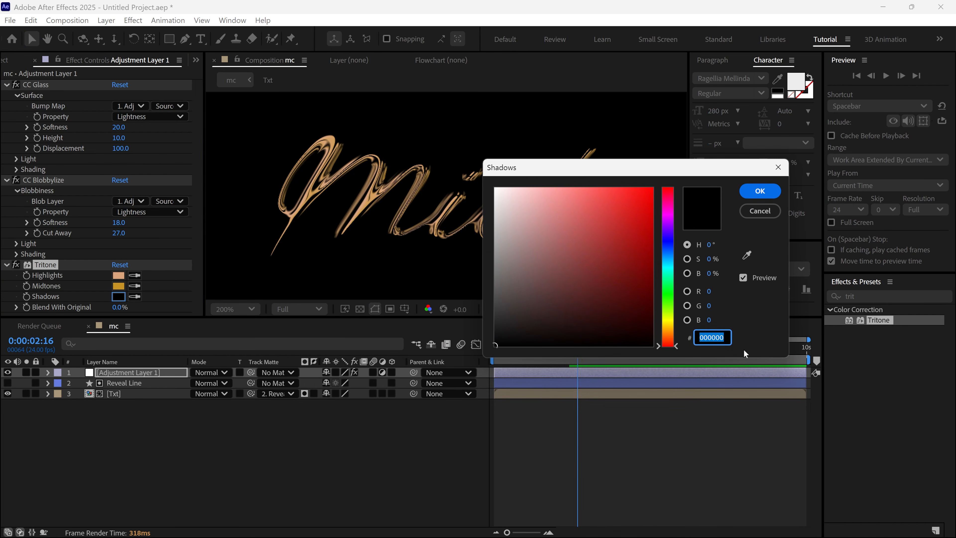
type("603D00")
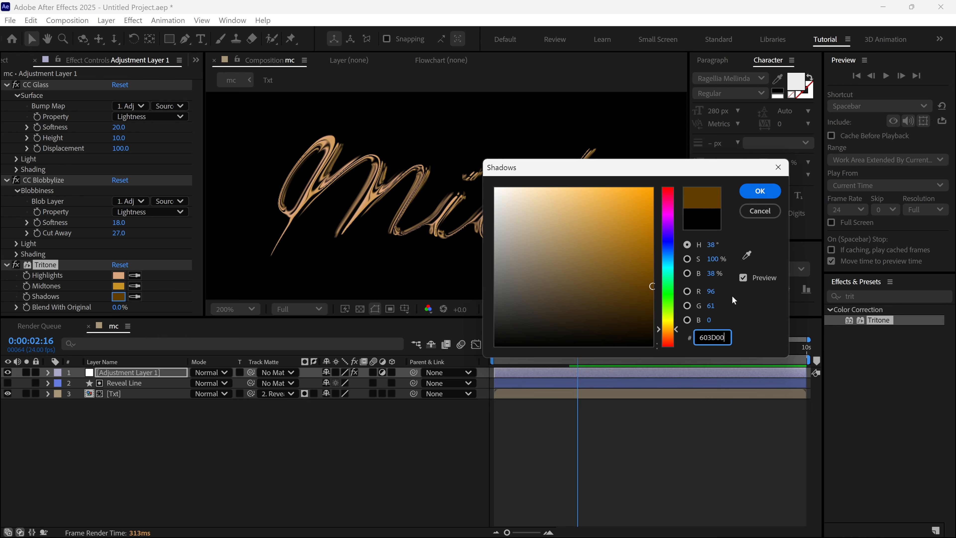
left_click(760, 191)
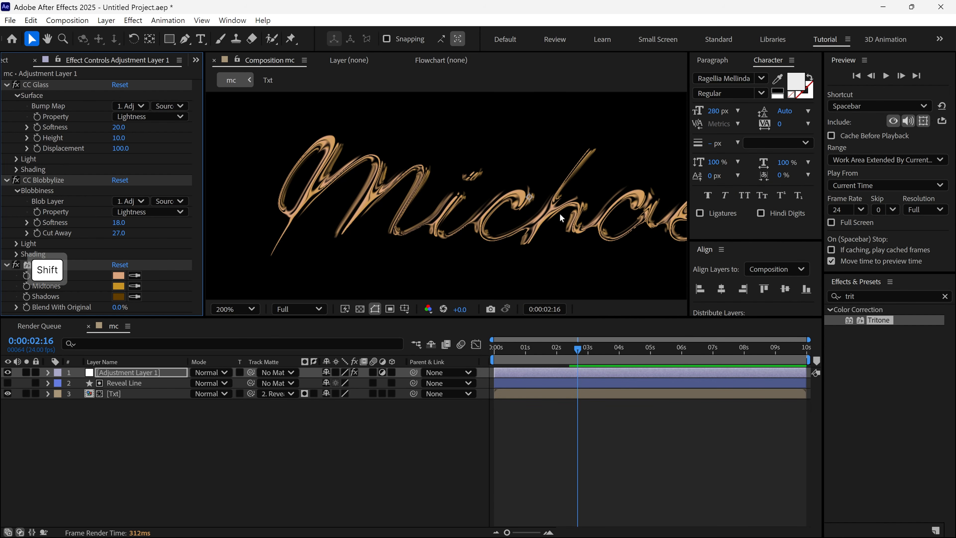
Step: Fit the composition in the viewer and collapse the settings of CC Glass, CC Blobbylize and Tritone together
key("shift+slash")
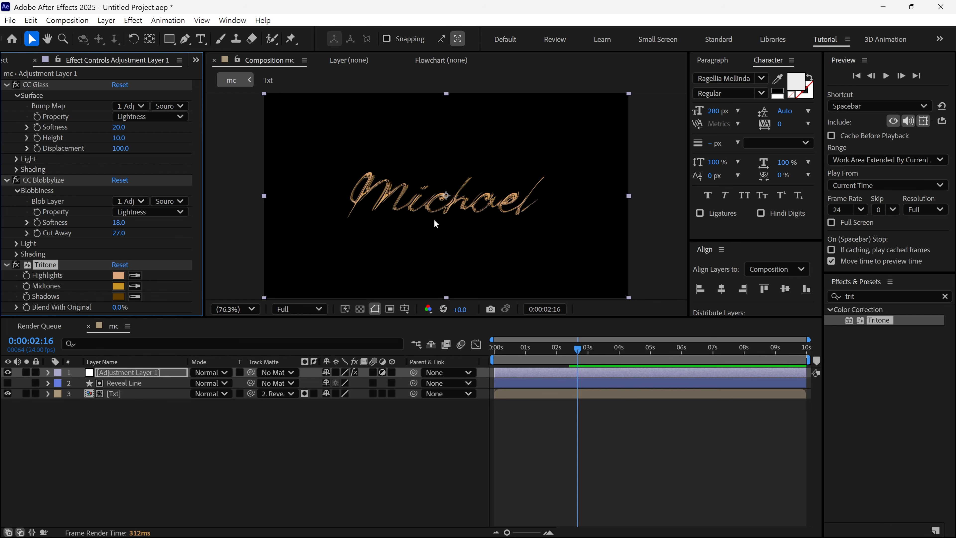
left_click(9, 184)
key("ctrl+a")
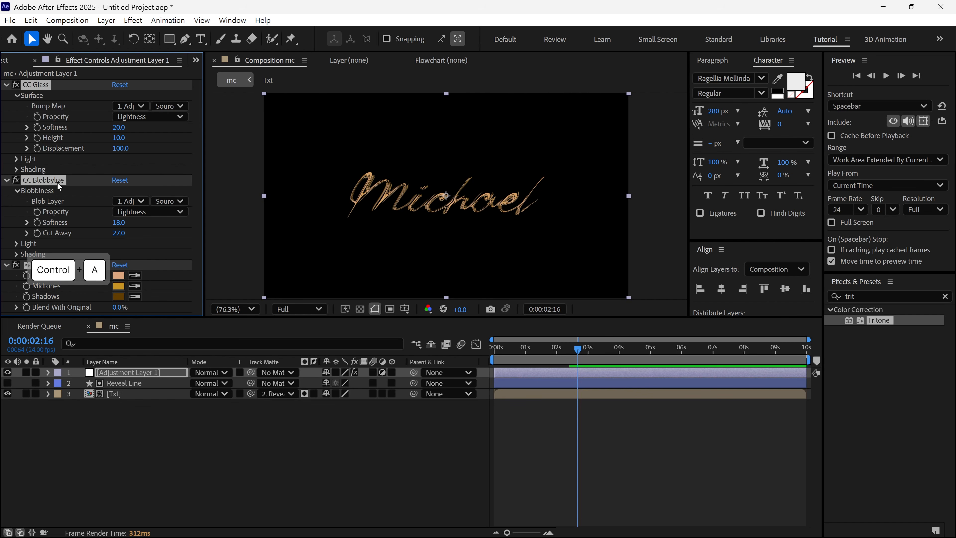
left_click(7, 182)
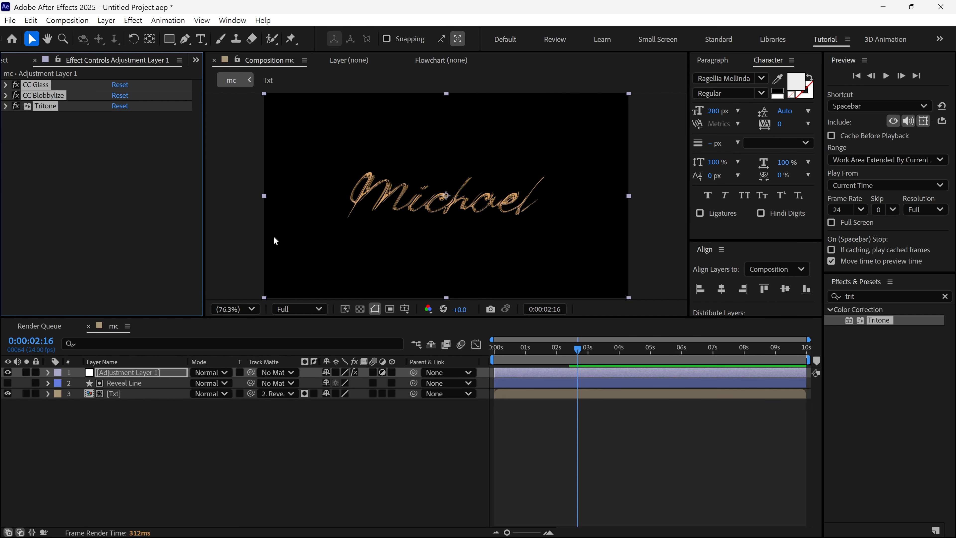
Step: Find the Stylize Glow effect and apply it to the adjustment layer after Tritone
left_click(832, 297)
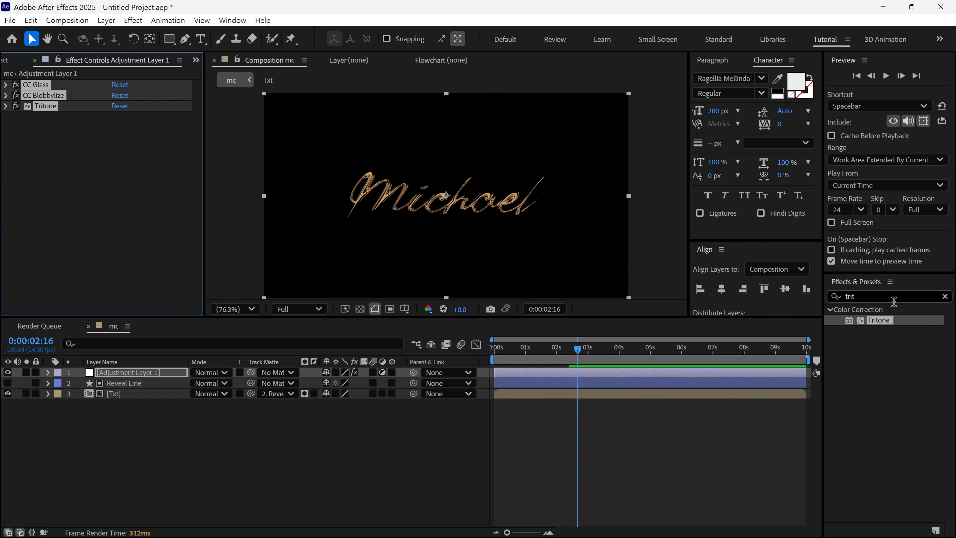
type("glo")
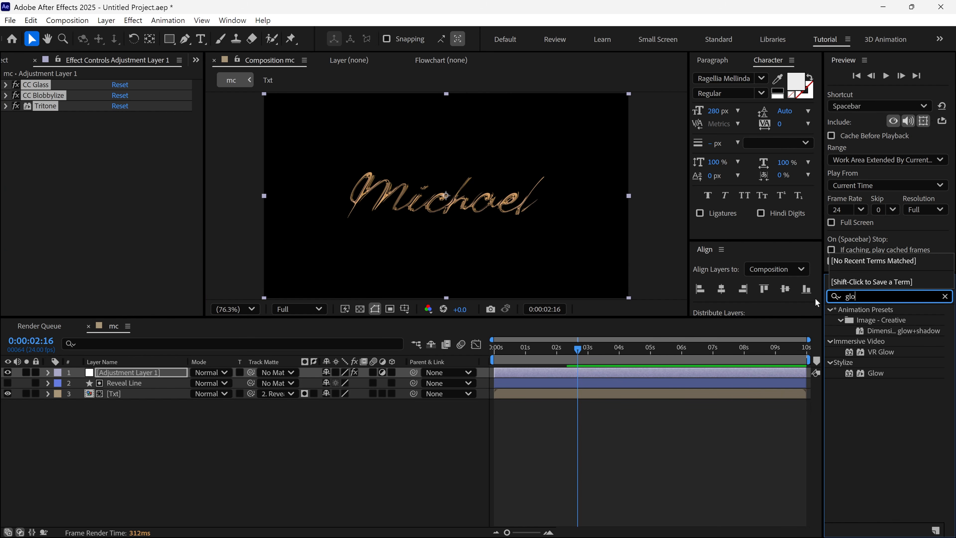
type("w")
left_click(874, 373)
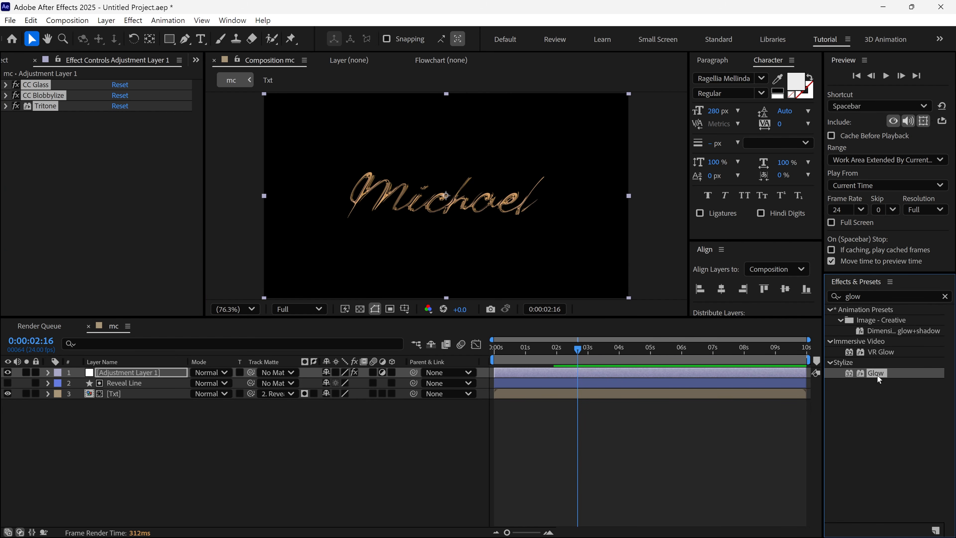
left_click_drag(878, 378, 604, 377)
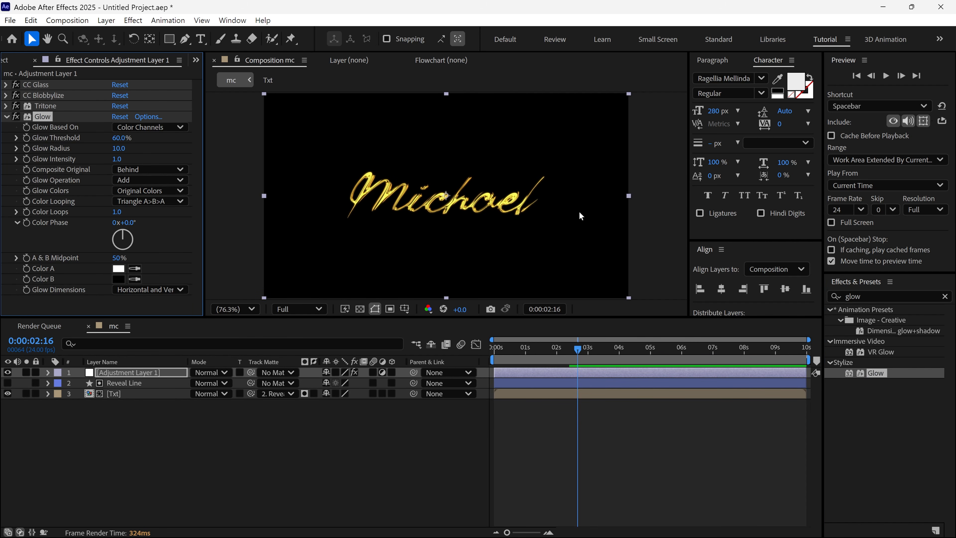
Step: Set the Glow Radius of the Glow effect to 45
key("period")
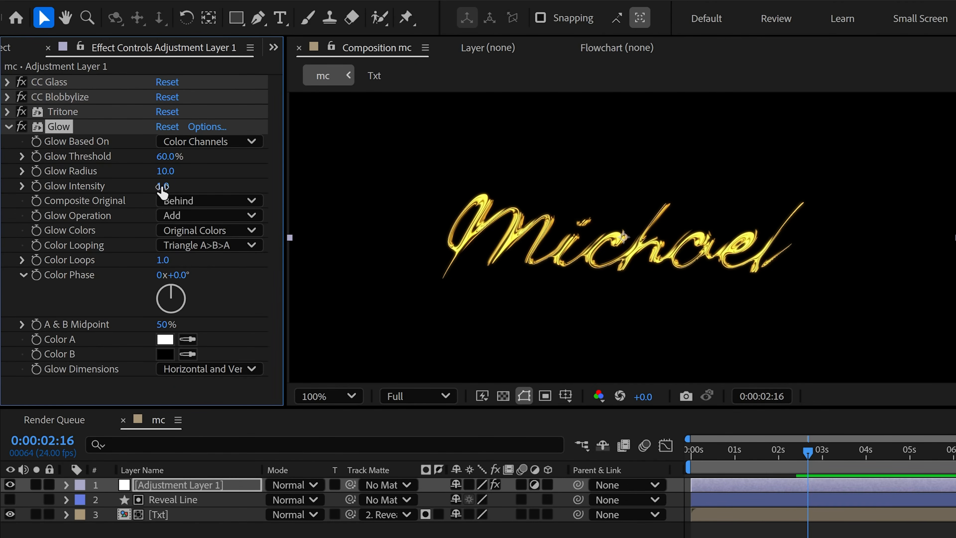
left_click(165, 171)
type("45")
key("Return")
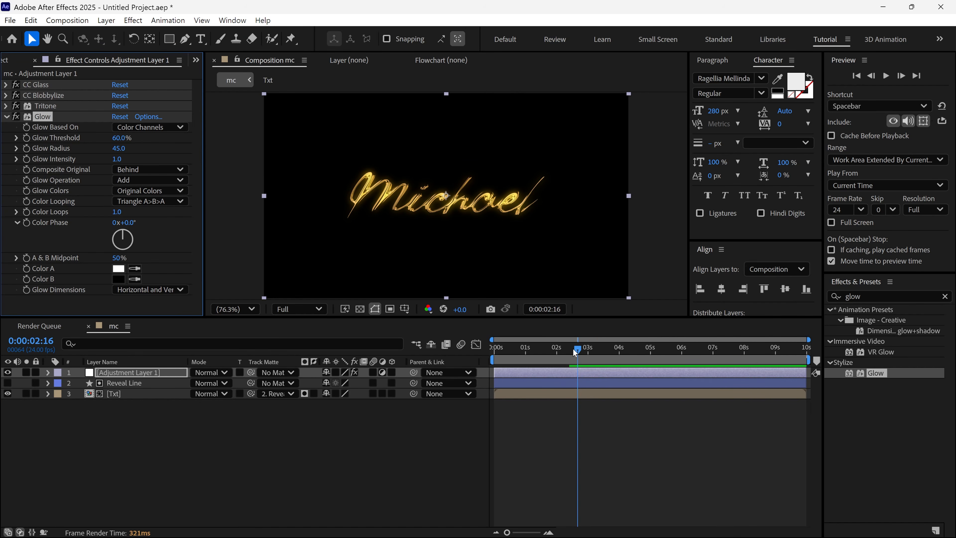
Step: Play back the glowing gold handwriting reveal from the start, repeating it with the lettering viewed at 100%
left_click_drag(575, 352, 485, 363)
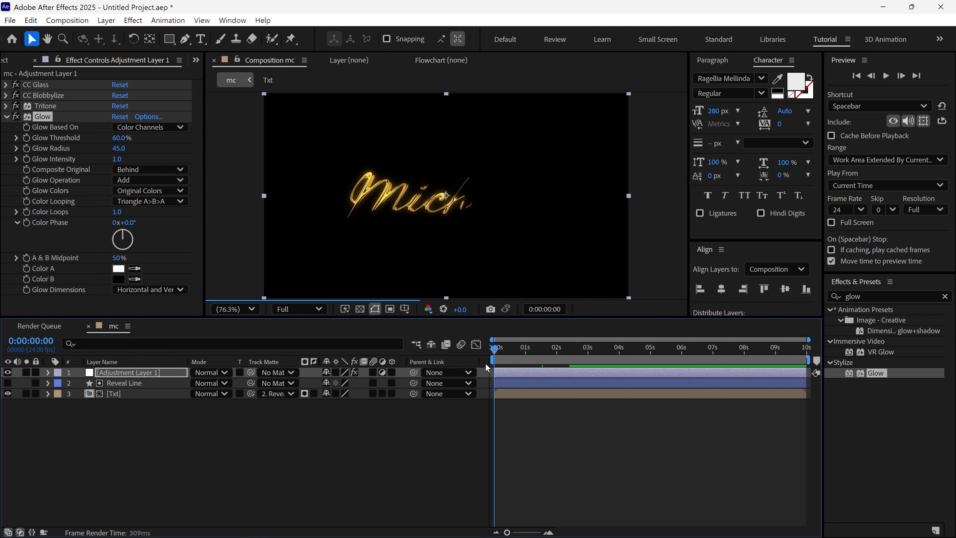
key("space")
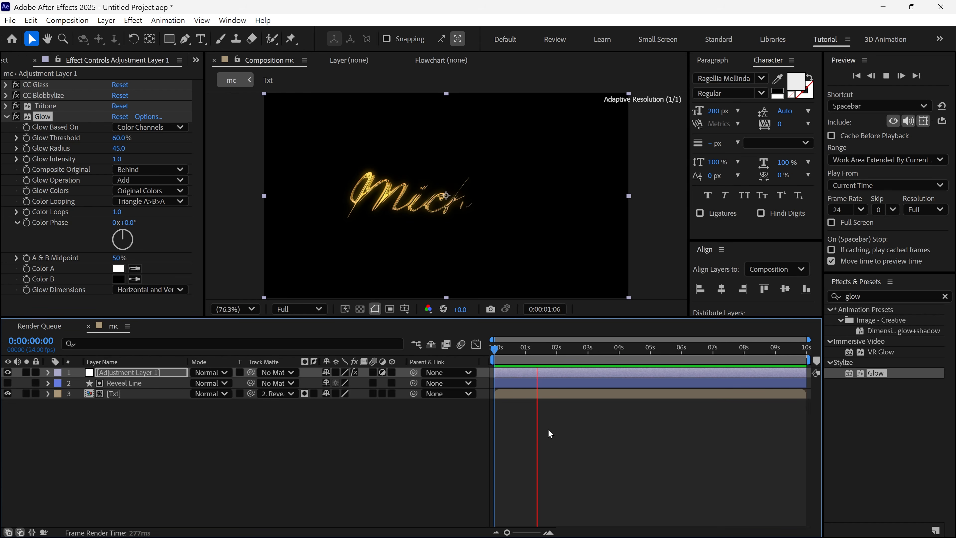
key("space")
scroll(499, 233, "up", 1)
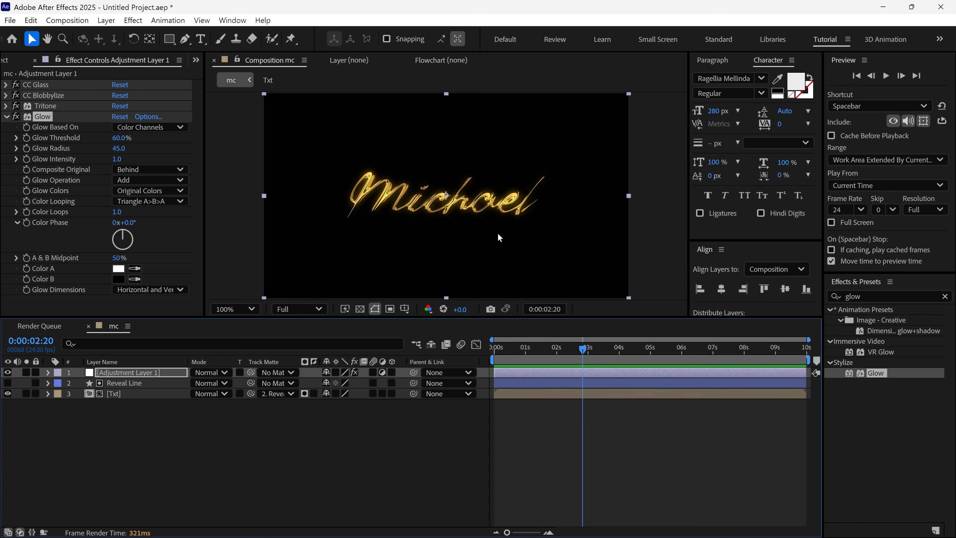
left_click(545, 352)
key("Home")
key("space")
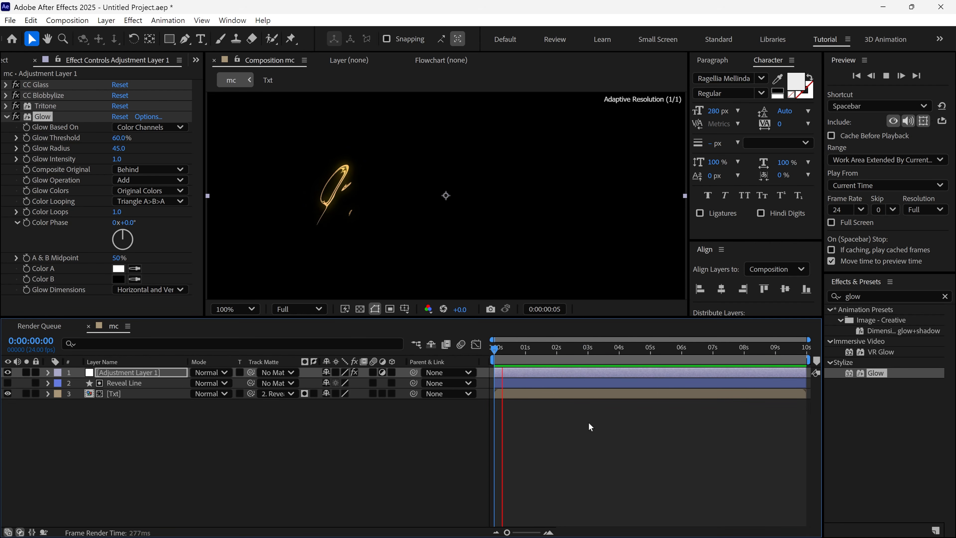
Step: Stop the preview, collapse the Glow settings and set the Blobbiness Property of CC Blobbylize to Alpha
key("space")
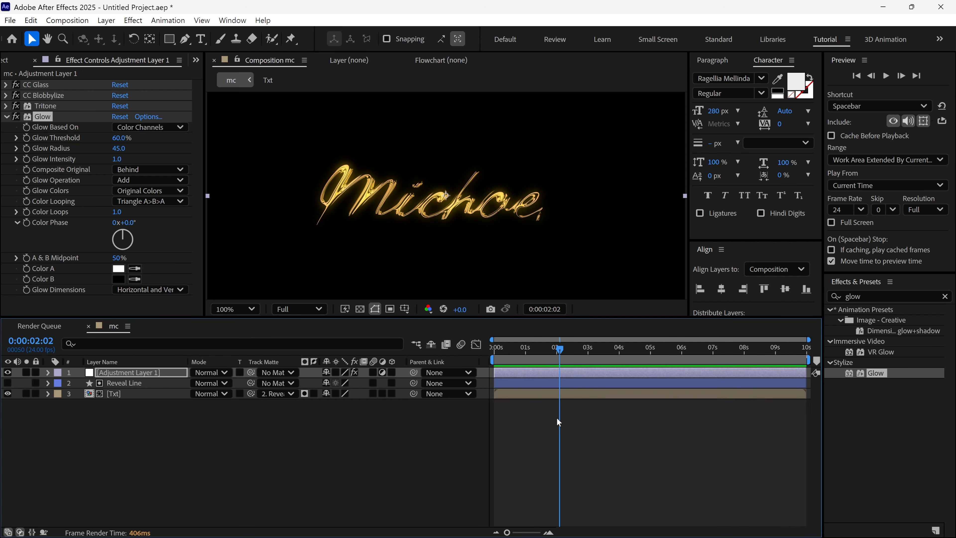
left_click(7, 116)
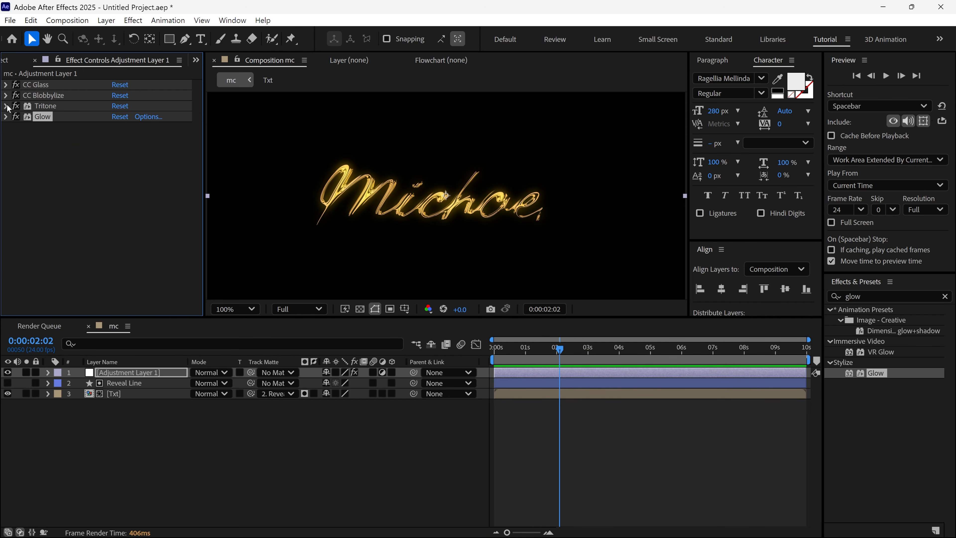
left_click(6, 95)
left_click(47, 97)
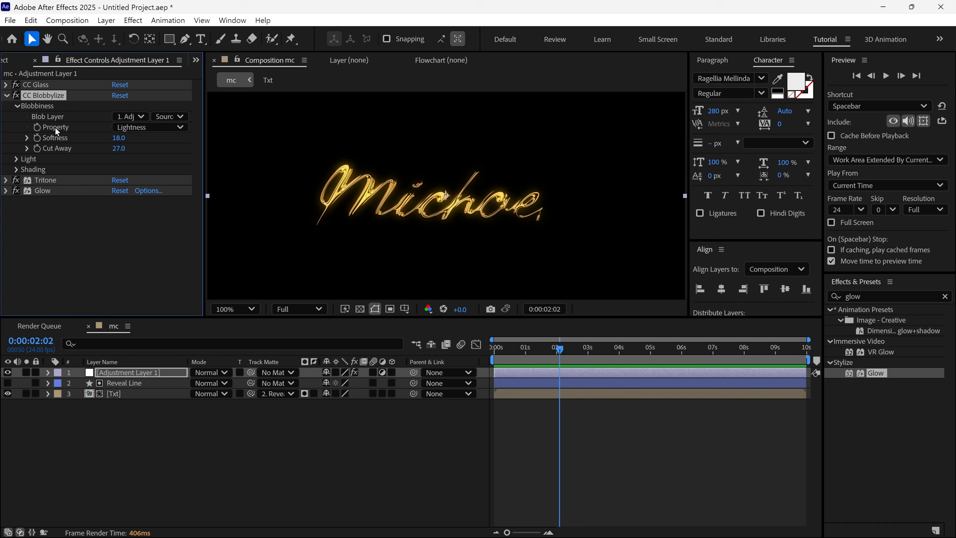
left_click(161, 129)
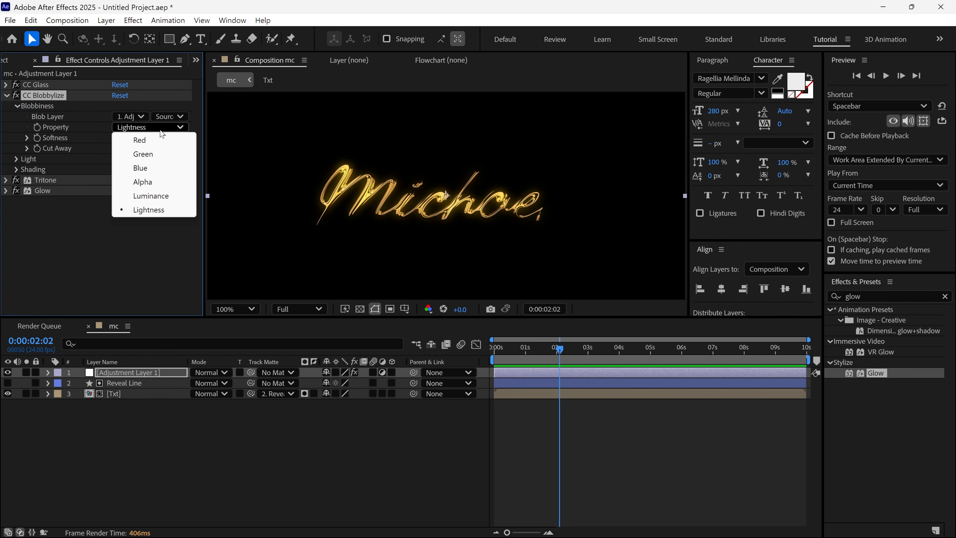
left_click(152, 184)
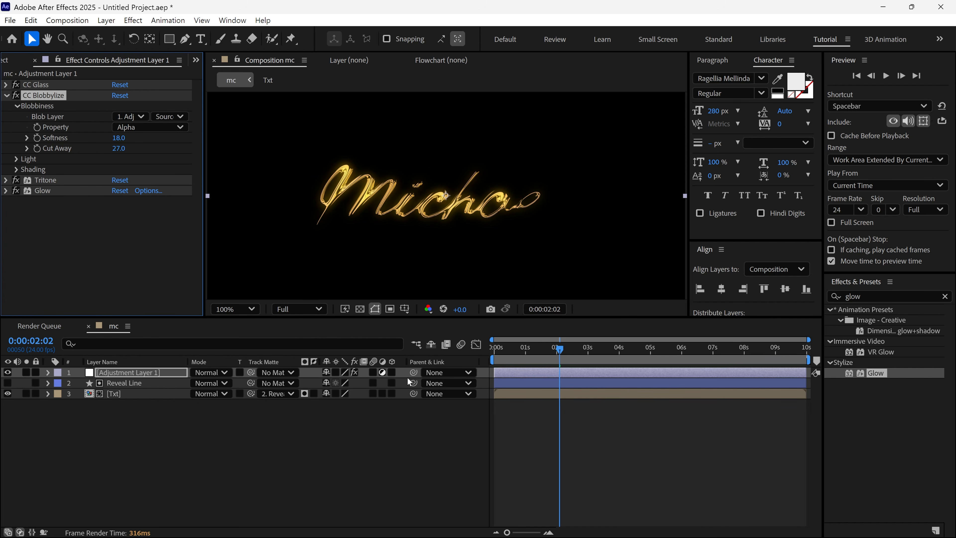
Step: Play back the reveal animation from the first frame to check the lettering with the Alpha-based Blobbylize
left_click_drag(560, 351, 495, 354)
key("space")
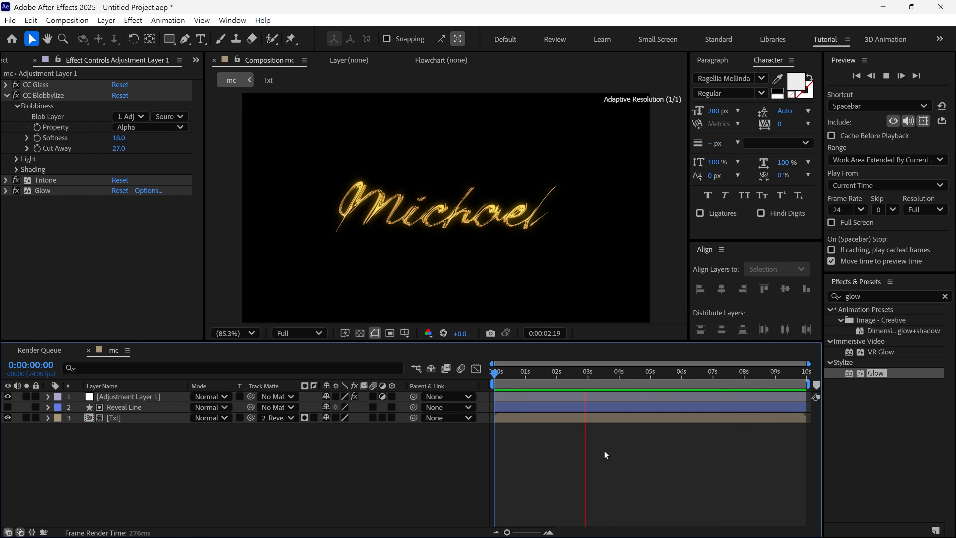
key("space")
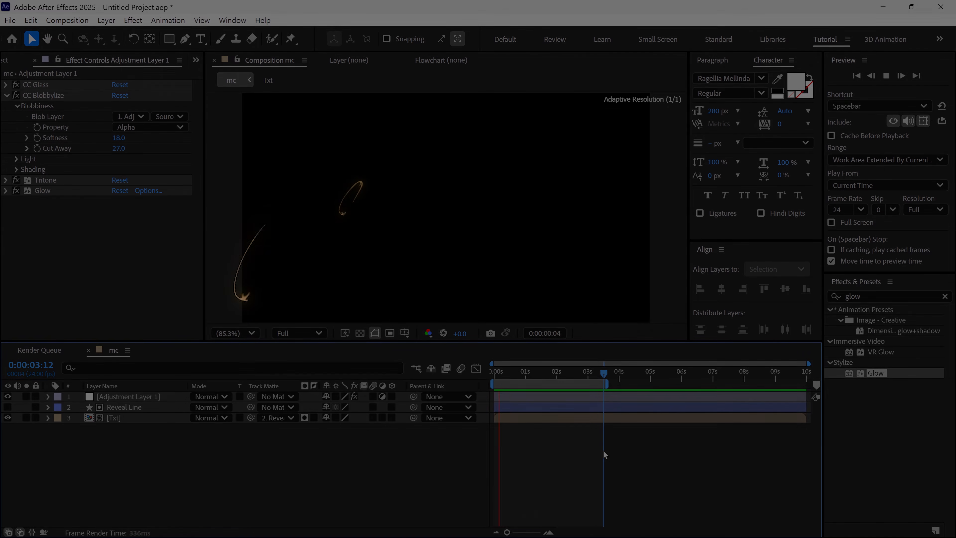